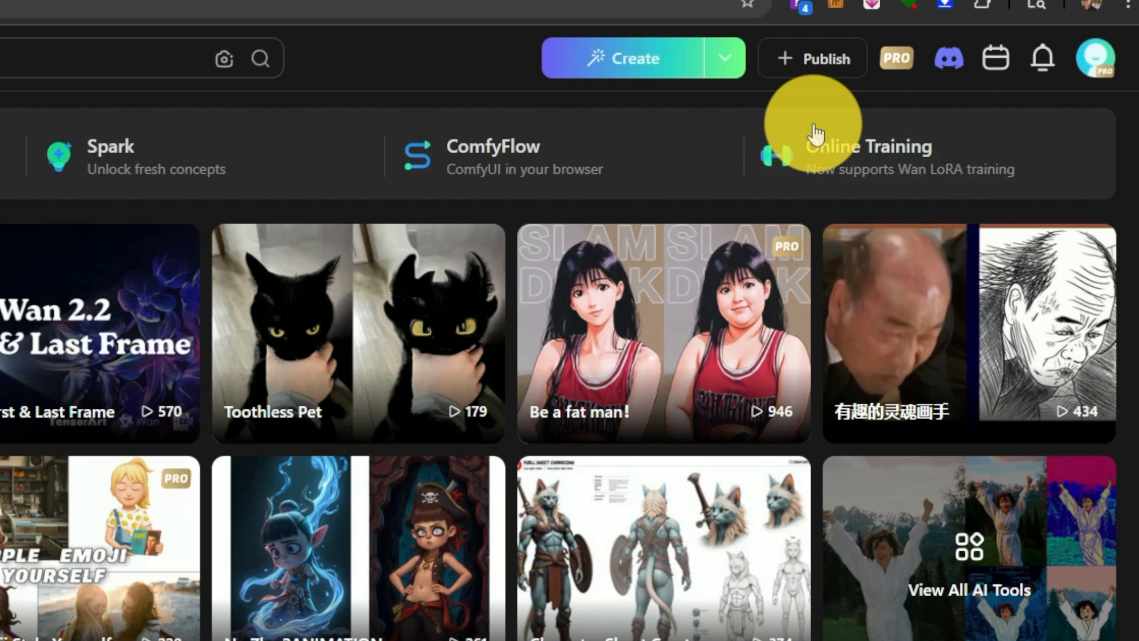
Open the Online Training tool from the creation options
{"action": "mouse_move", "coordinate": [712, 61]}
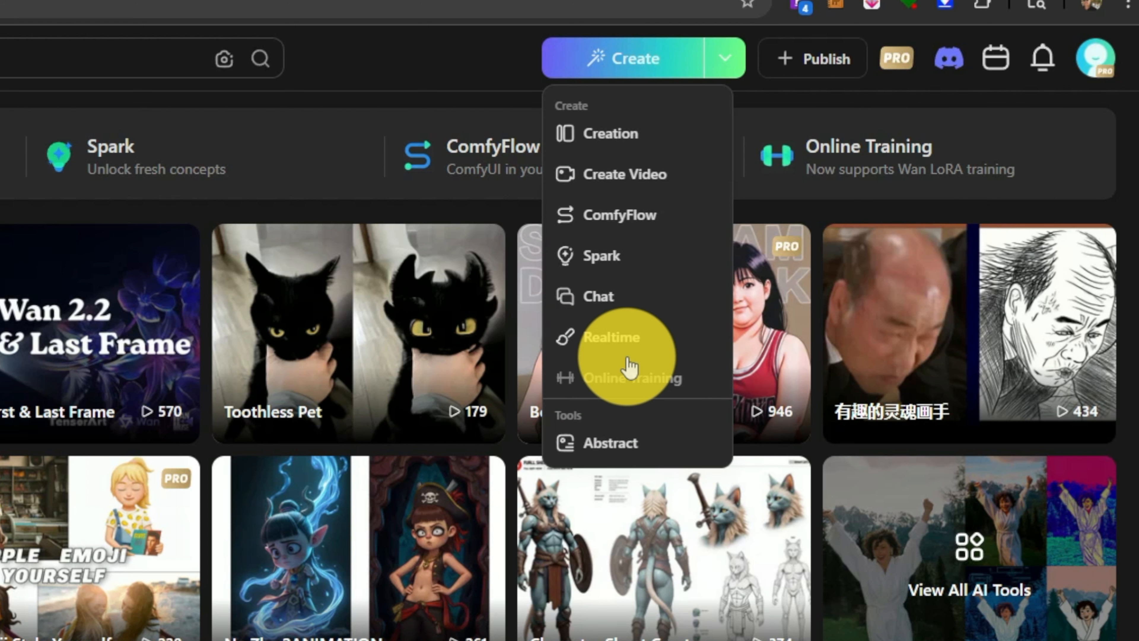
{"action": "left_click", "coordinate": [639, 386]}
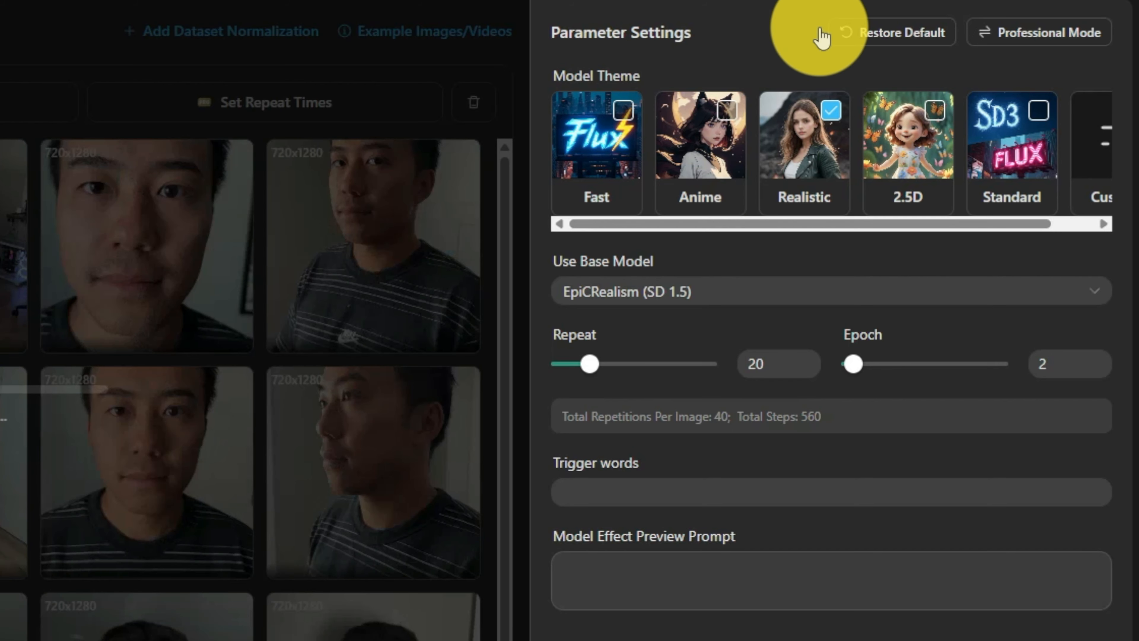
Examine the training parameters offered in Professional Mode, including image processing, learning rate, scheduler and optimizer, and return to Basic Mode
{"action": "left_click", "coordinate": [1059, 40]}
{"action": "scroll", "coordinate": [885, 387], "scroll_direction": "down", "scroll_amount": 10}
{"action": "scroll", "coordinate": [863, 457], "scroll_direction": "down", "scroll_amount": 5}
{"action": "scroll", "coordinate": [859, 484], "scroll_direction": "up", "scroll_amount": 10}
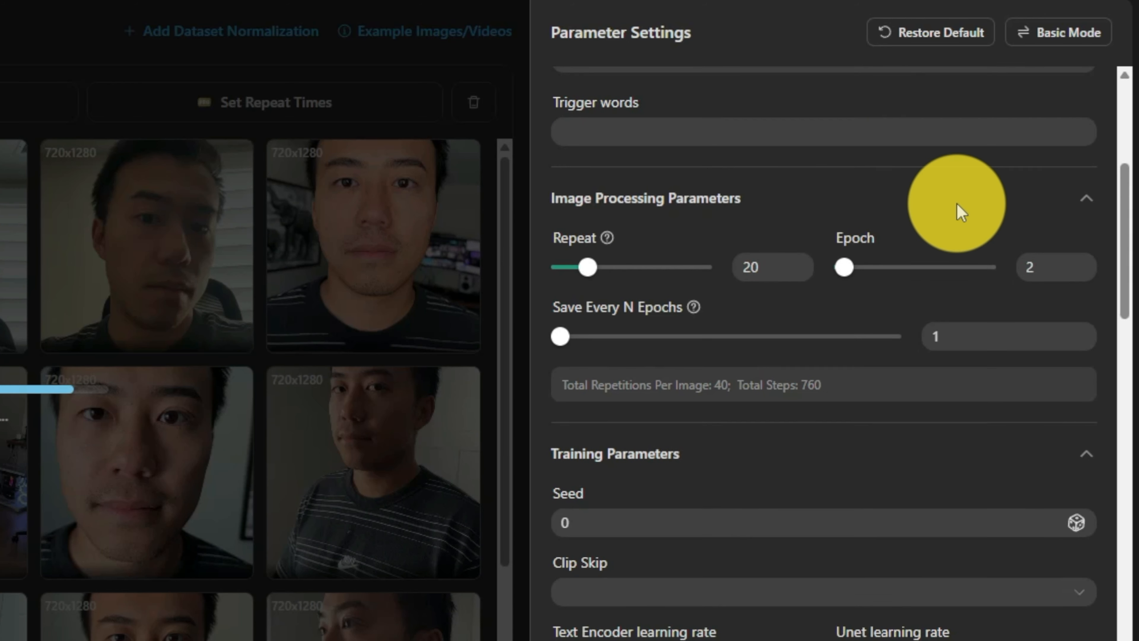
{"action": "scroll", "coordinate": [965, 247], "scroll_direction": "up", "scroll_amount": 7}
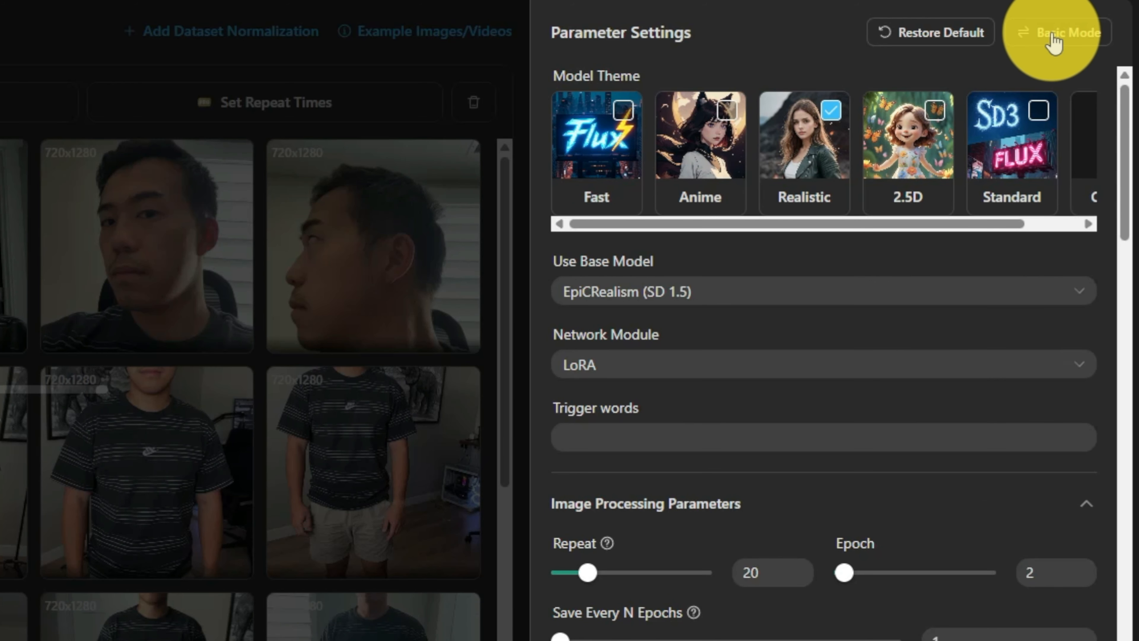
{"action": "scroll", "coordinate": [921, 287], "scroll_direction": "down", "scroll_amount": 8}
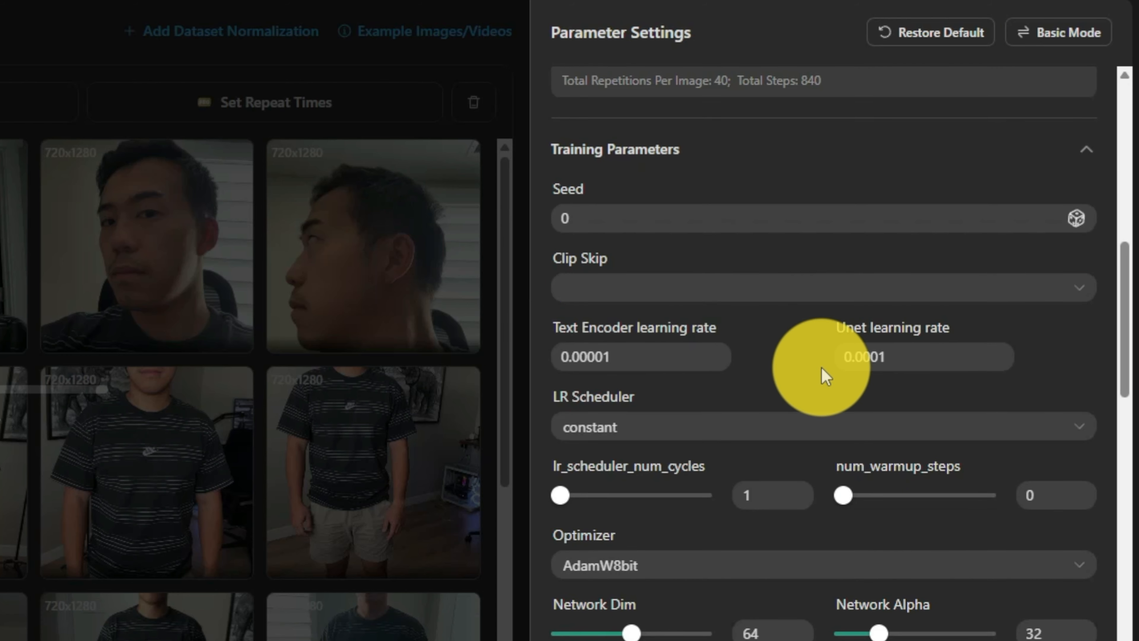
{"action": "scroll", "coordinate": [942, 224], "scroll_direction": "up", "scroll_amount": 5}
{"action": "left_click", "coordinate": [1067, 32]}
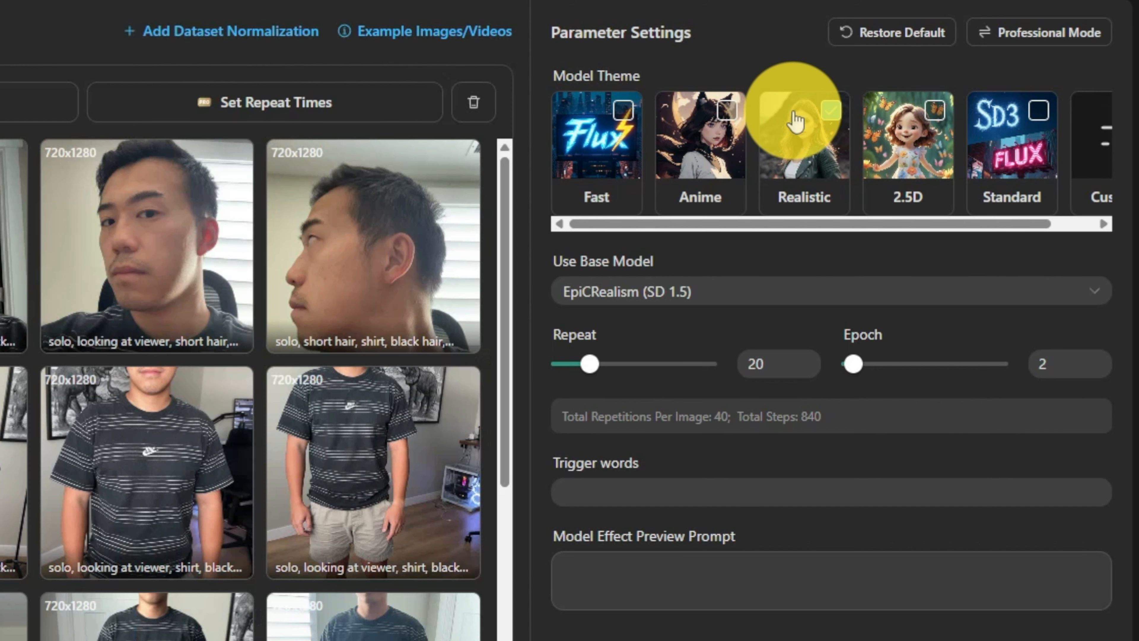
Set the model theme for the LoRA training to Custom
{"action": "left_click", "coordinate": [723, 120]}
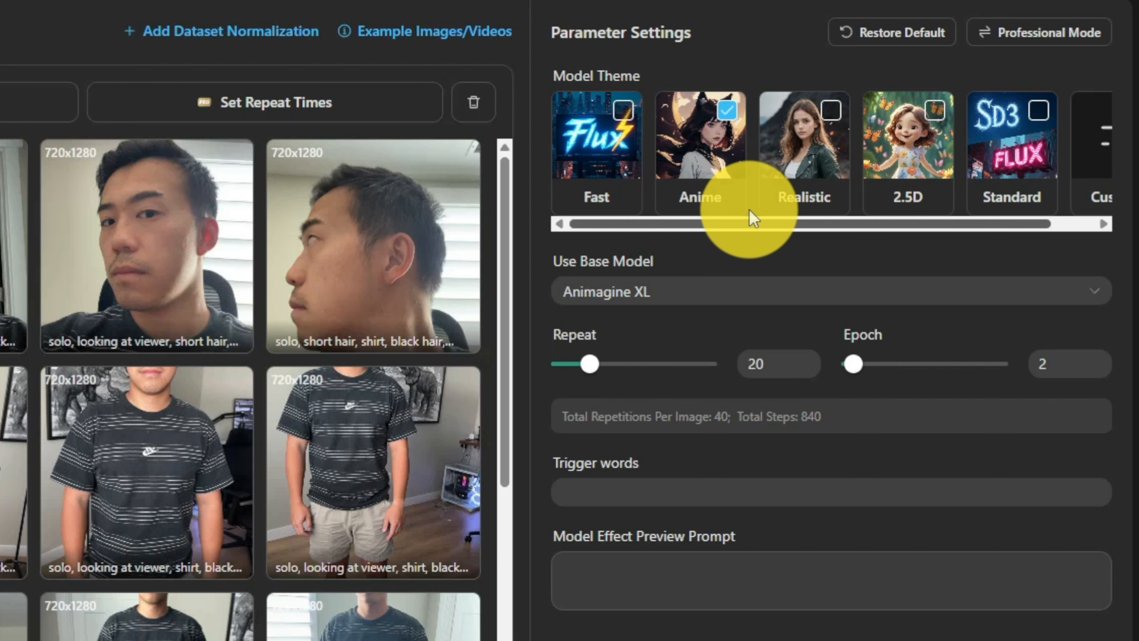
{"action": "left_click_drag", "start_coordinate": [928, 227], "coordinate": [964, 218]}
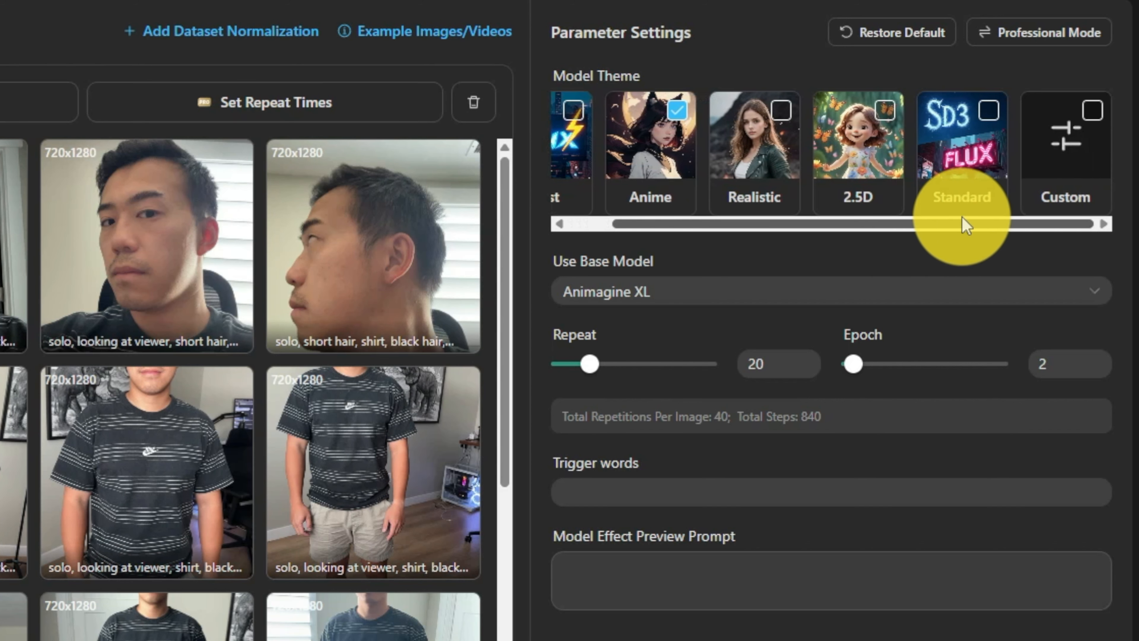
{"action": "left_click", "coordinate": [1076, 159]}
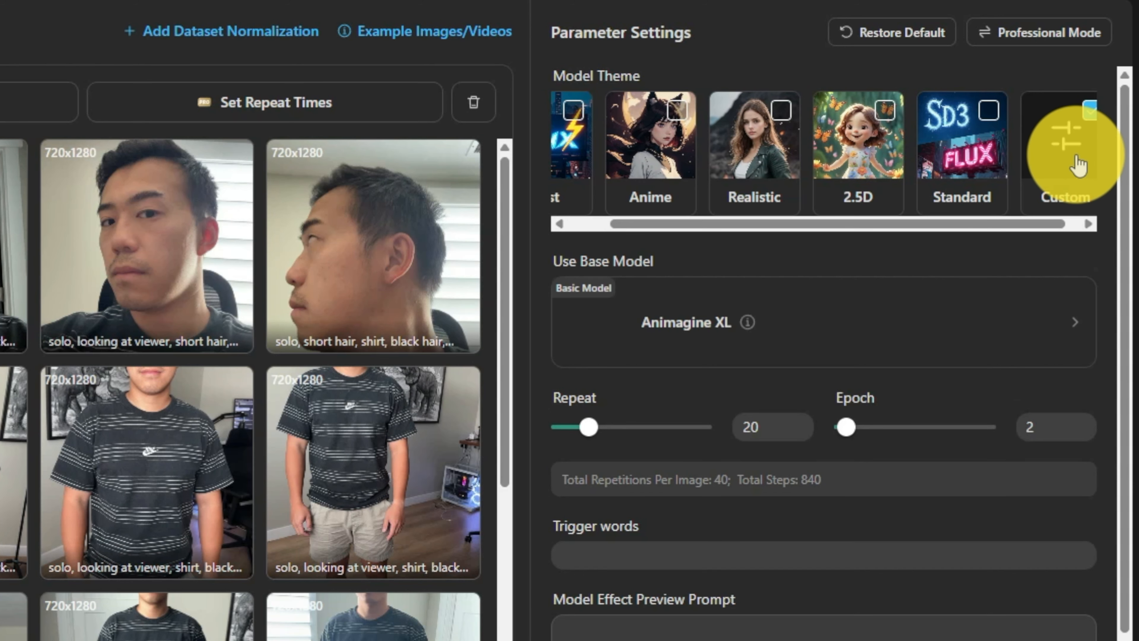
{"action": "left_click", "coordinate": [1004, 223]}
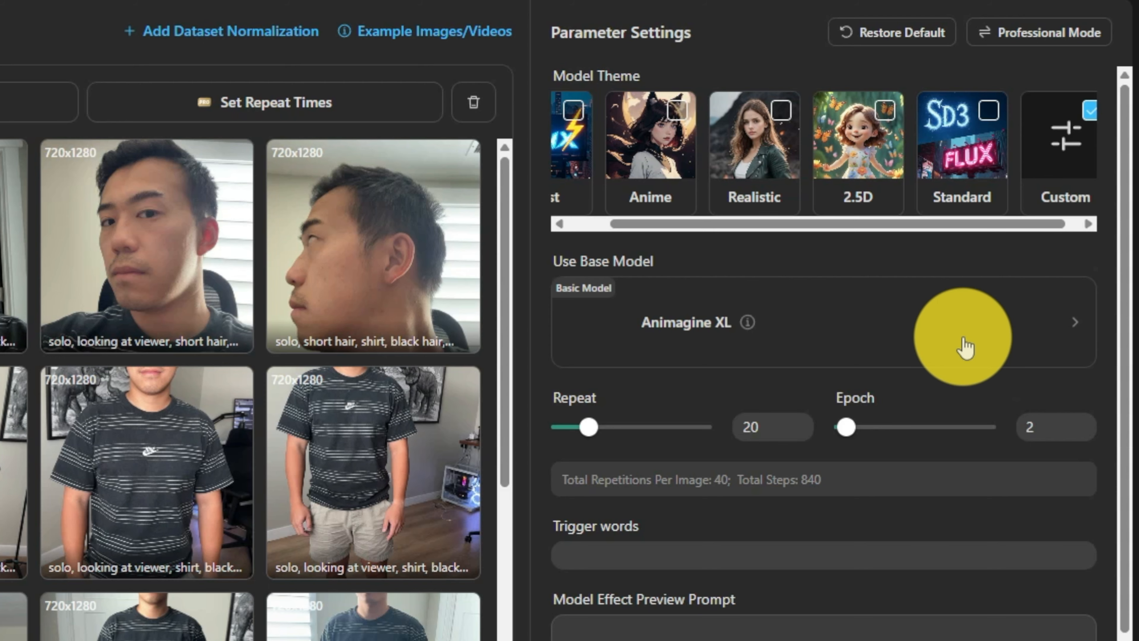
Browse the basic models and choose Flux+Pony Real F1D, version alpha, as the base model
{"action": "left_click", "coordinate": [964, 346]}
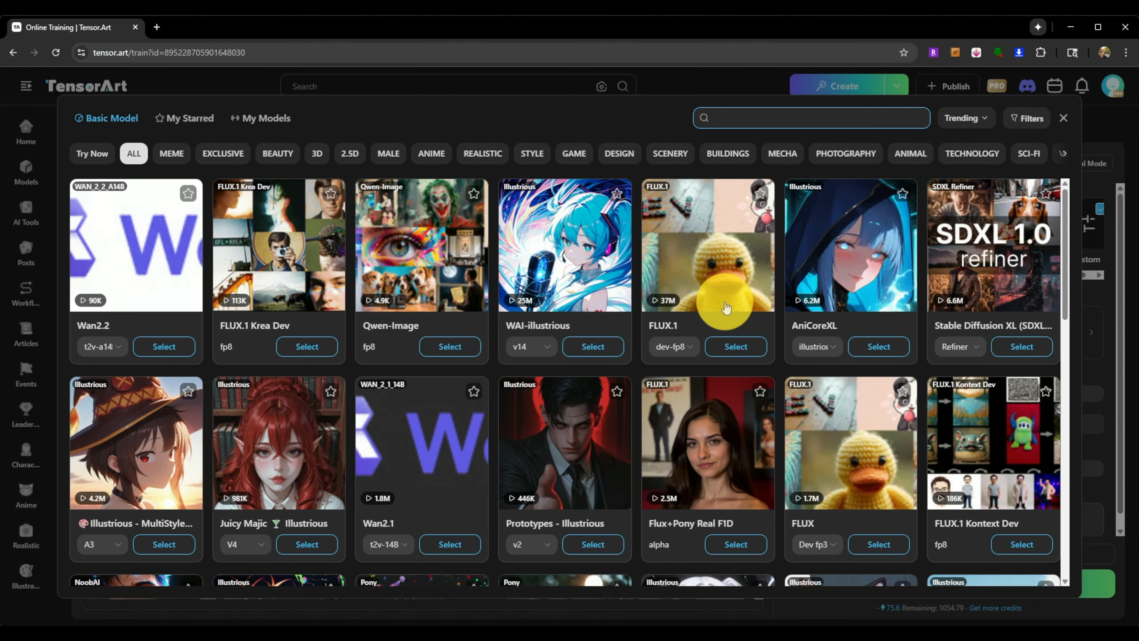
{"action": "scroll", "coordinate": [727, 310], "scroll_direction": "down", "scroll_amount": 3}
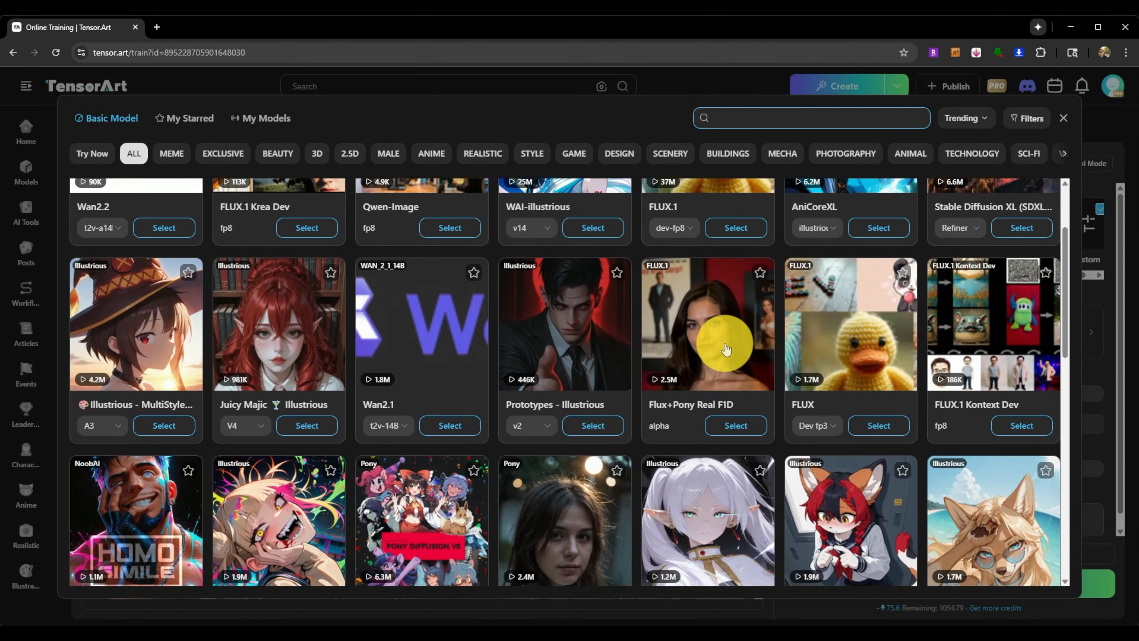
{"action": "scroll", "coordinate": [726, 348], "scroll_direction": "down", "scroll_amount": 4}
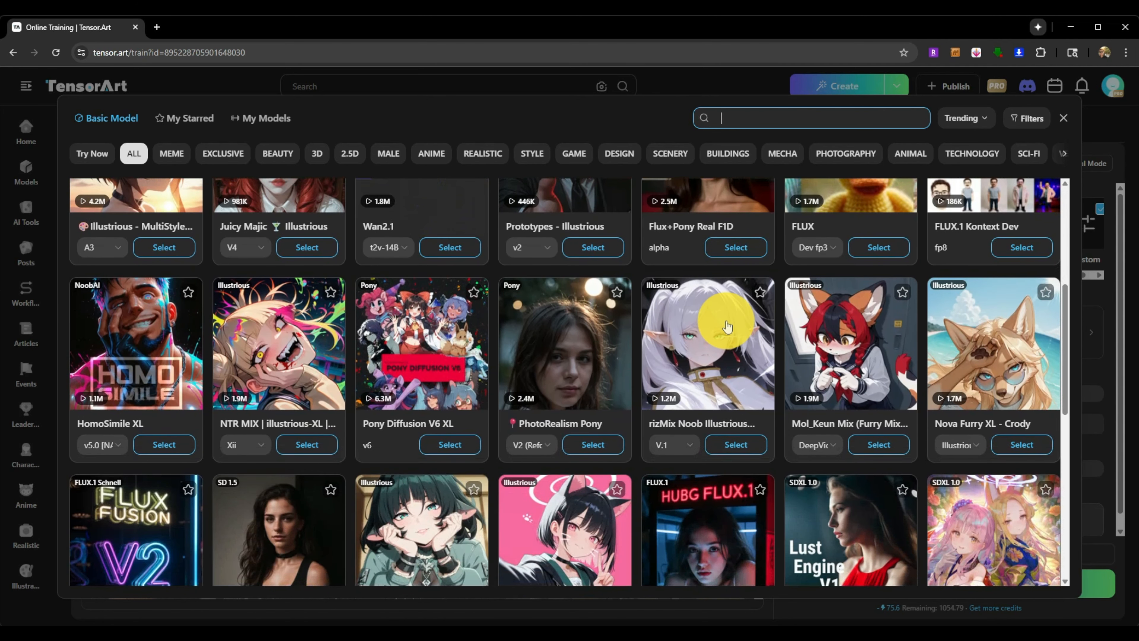
{"action": "scroll", "coordinate": [728, 326], "scroll_direction": "down", "scroll_amount": 10}
{"action": "scroll", "coordinate": [720, 374], "scroll_direction": "up", "scroll_amount": 2}
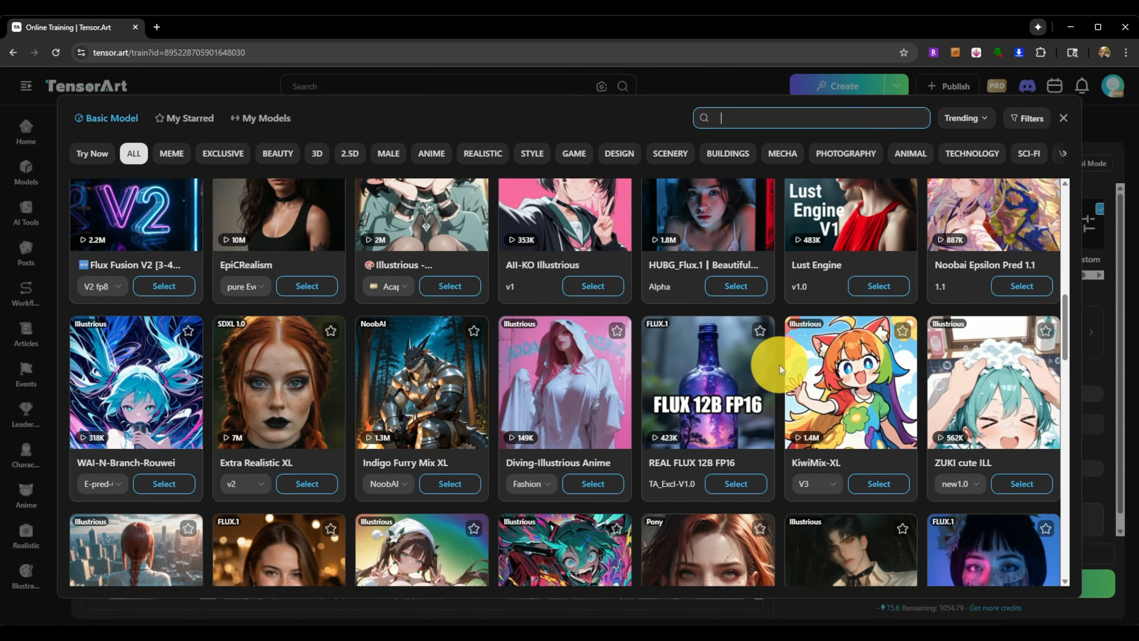
{"action": "scroll", "coordinate": [780, 372], "scroll_direction": "up", "scroll_amount": 6}
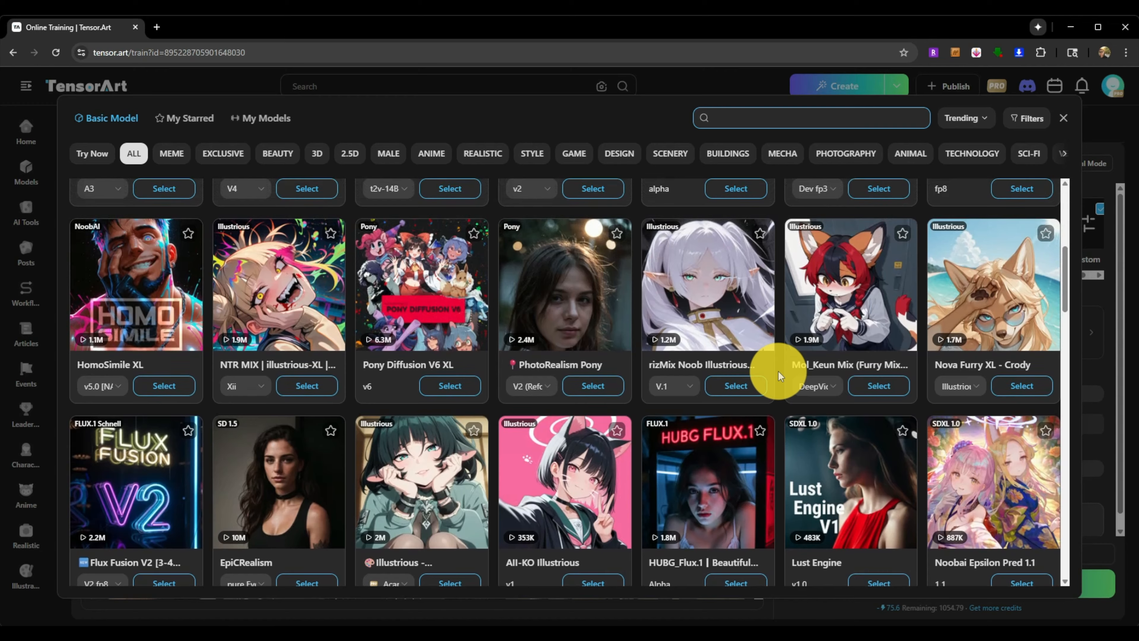
{"action": "scroll", "coordinate": [779, 371], "scroll_direction": "up", "scroll_amount": 6}
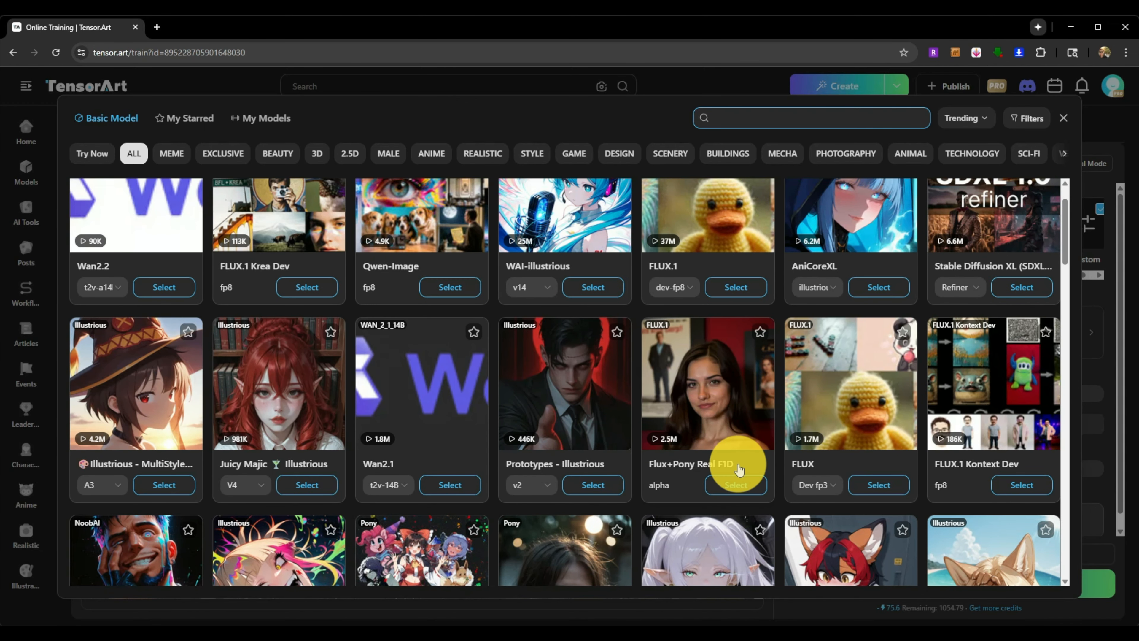
{"action": "left_click", "coordinate": [736, 486]}
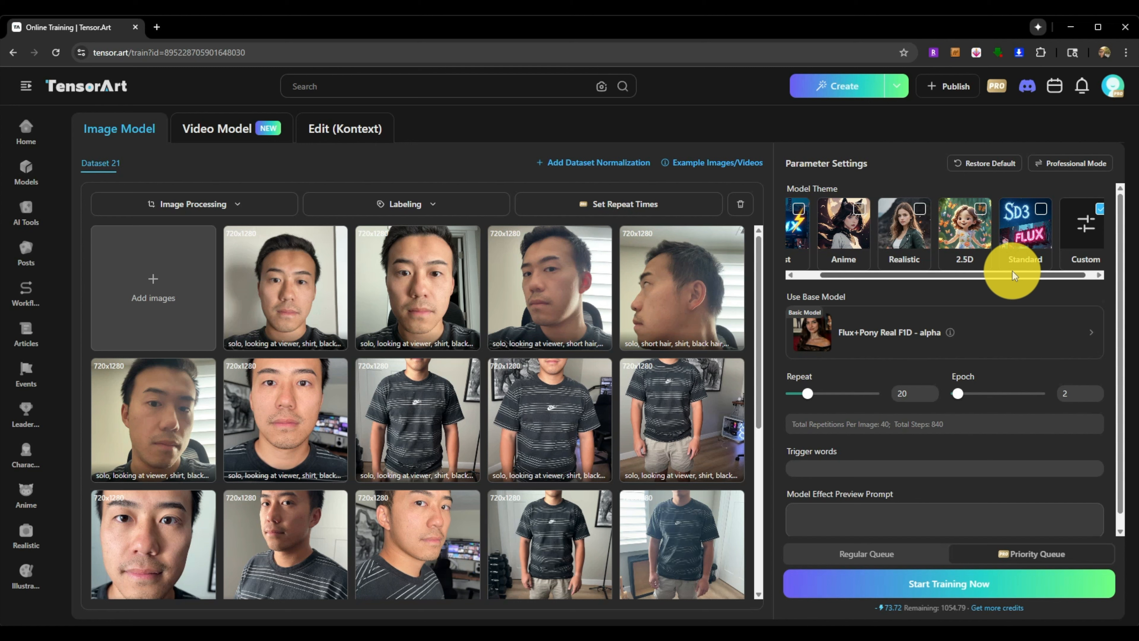
Set the epoch count to 8 and enter the subject's first name as the trigger word
{"action": "double_click", "coordinate": [1071, 394]}
{"action": "type", "text": "8"}
{"action": "left_click", "coordinate": [911, 393]}
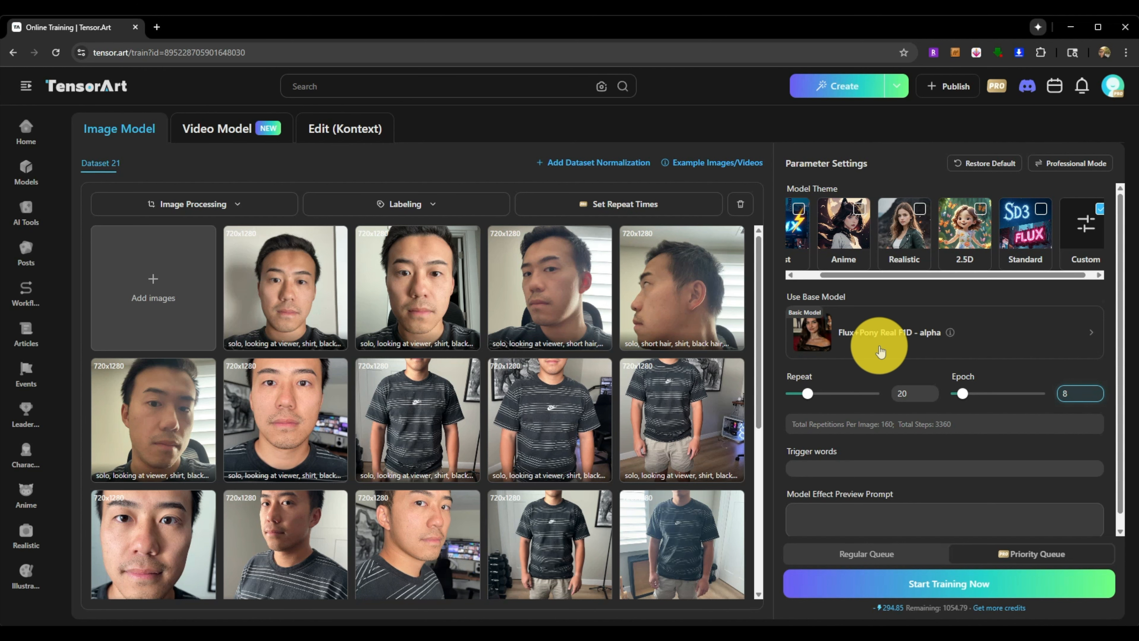
{"action": "scroll", "coordinate": [879, 345], "scroll_direction": "down", "scroll_amount": 1}
{"action": "left_click", "coordinate": [848, 456]}
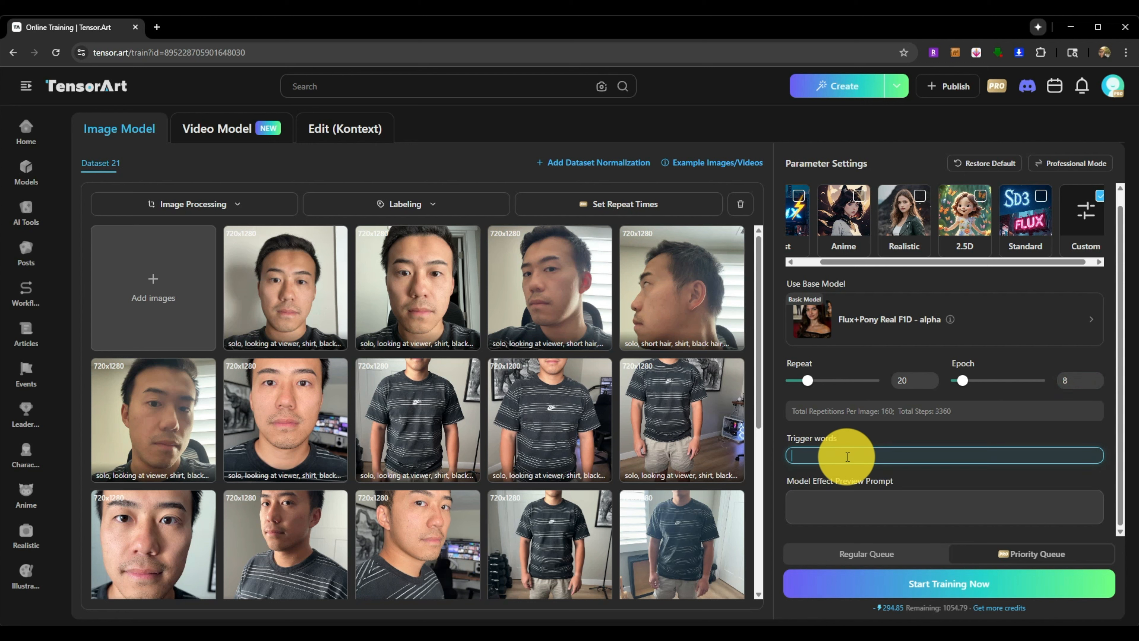
{"action": "type", "text": "bailey"}
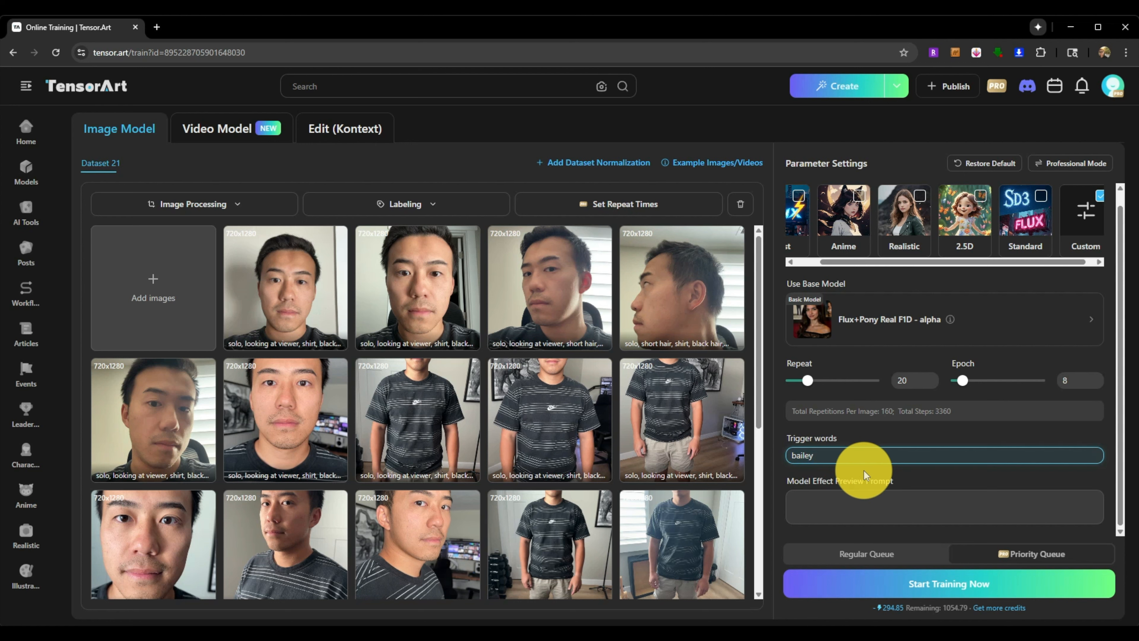
Open chatgpt.com in a new browser tab and attach the portrait photo of the man to a new chat
{"action": "left_click", "coordinate": [841, 502]}
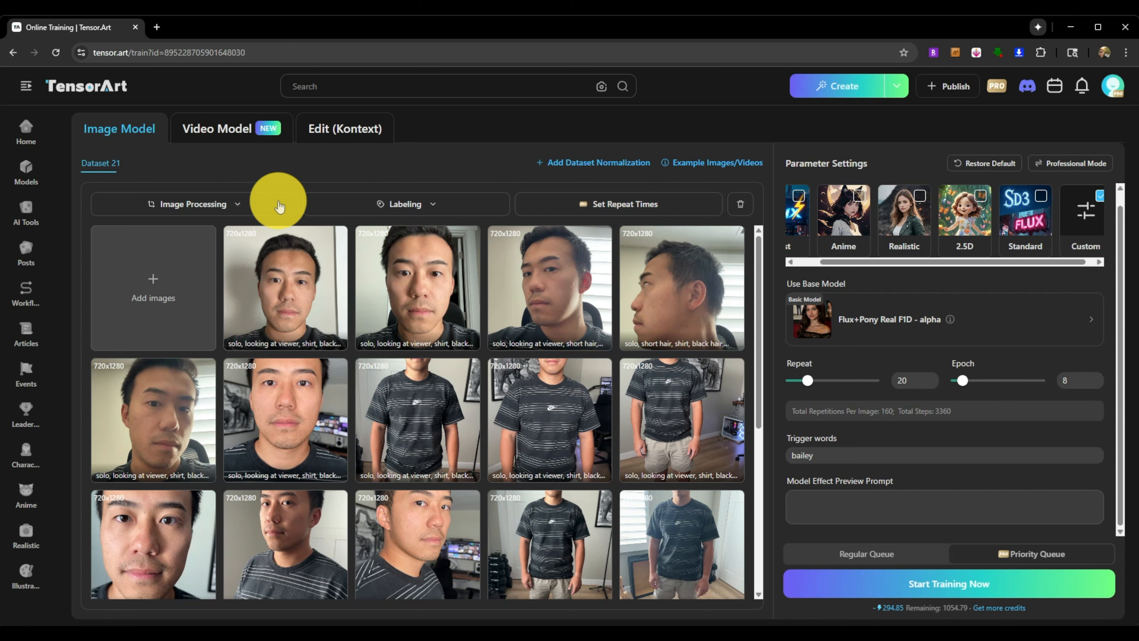
{"action": "left_click", "coordinate": [157, 32]}
{"action": "type", "text": "chatgpt.com"}
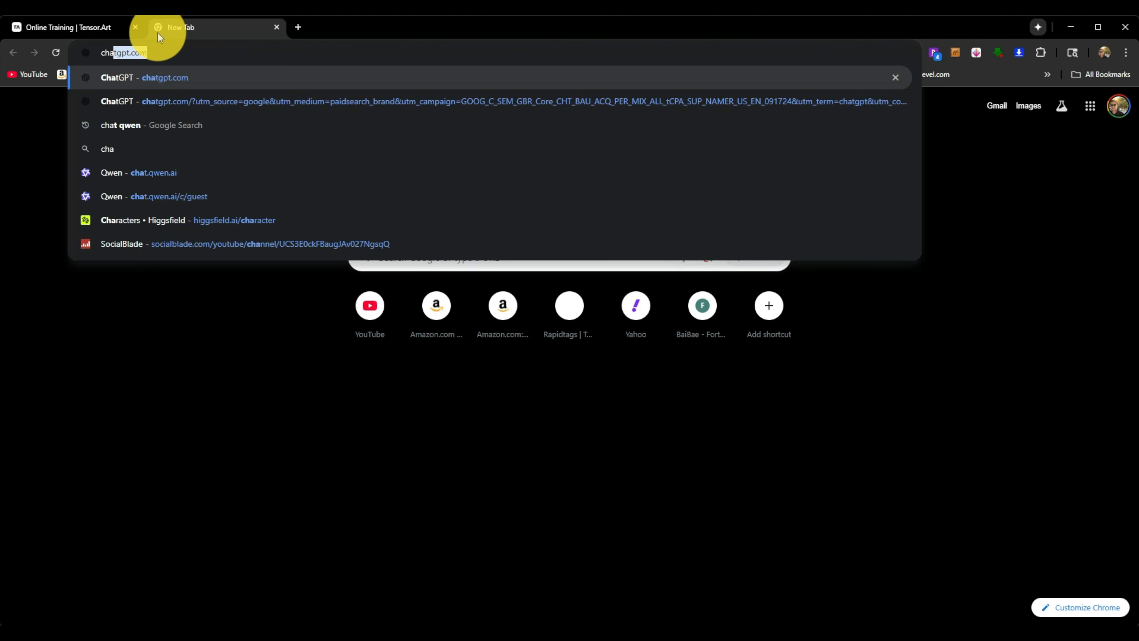
{"action": "key", "text": "Return"}
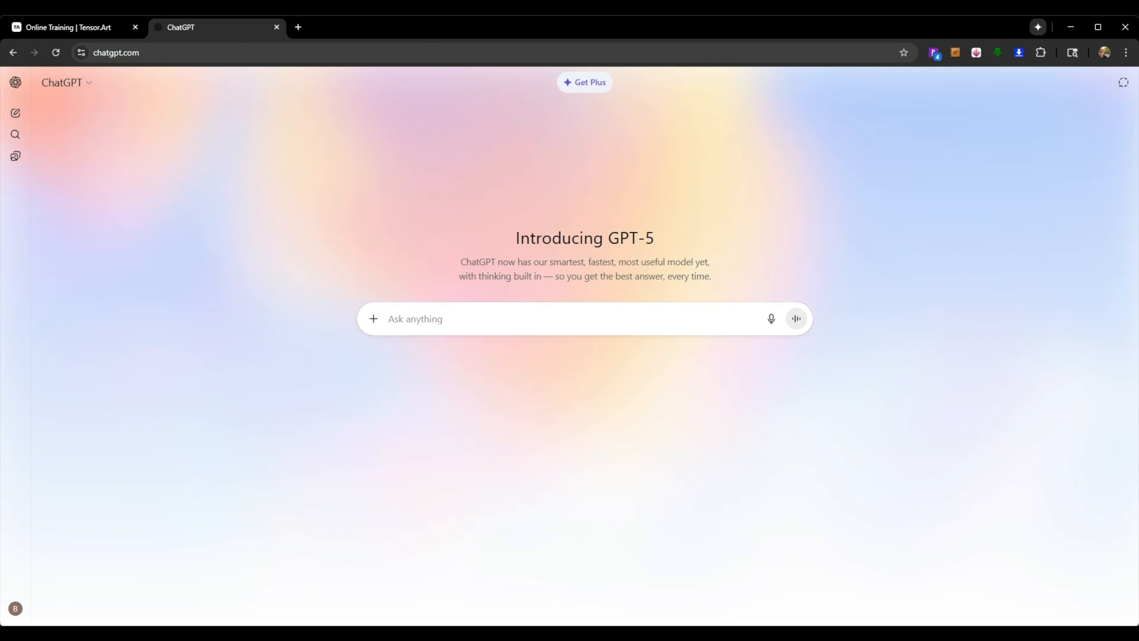
{"action": "left_click_drag", "start_coordinate": [1, 333], "coordinate": [258, 333]}
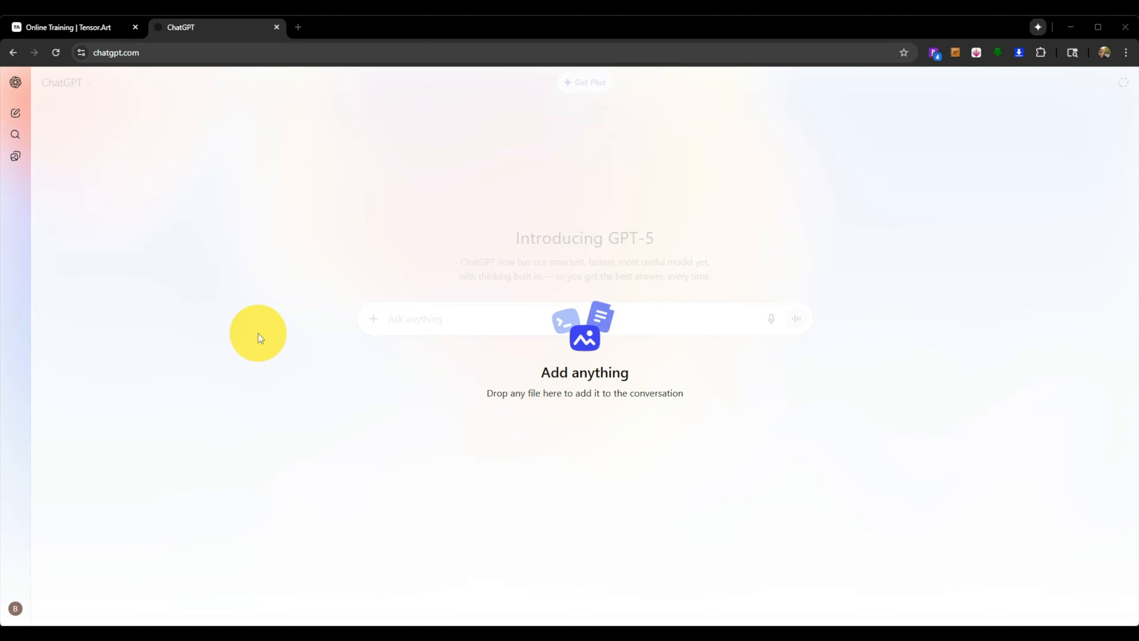
{"action": "left_click_drag", "start_coordinate": [258, 333], "coordinate": [508, 333]}
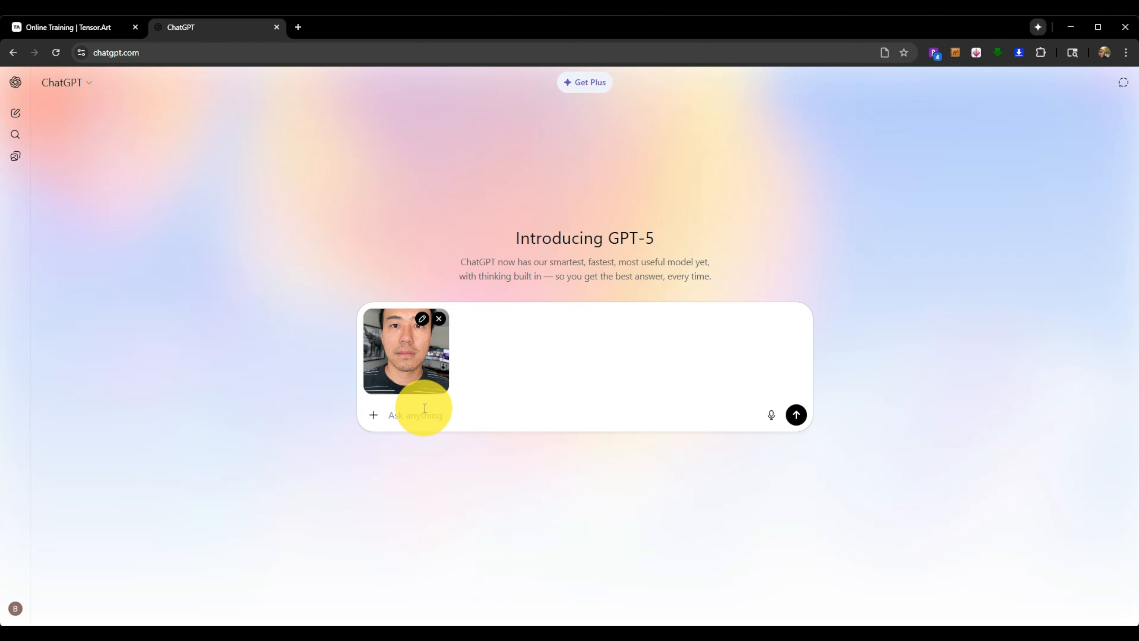
Ask ChatGPT to create a prompt for the male subject in the attached image
{"action": "type", "text": "create a"}
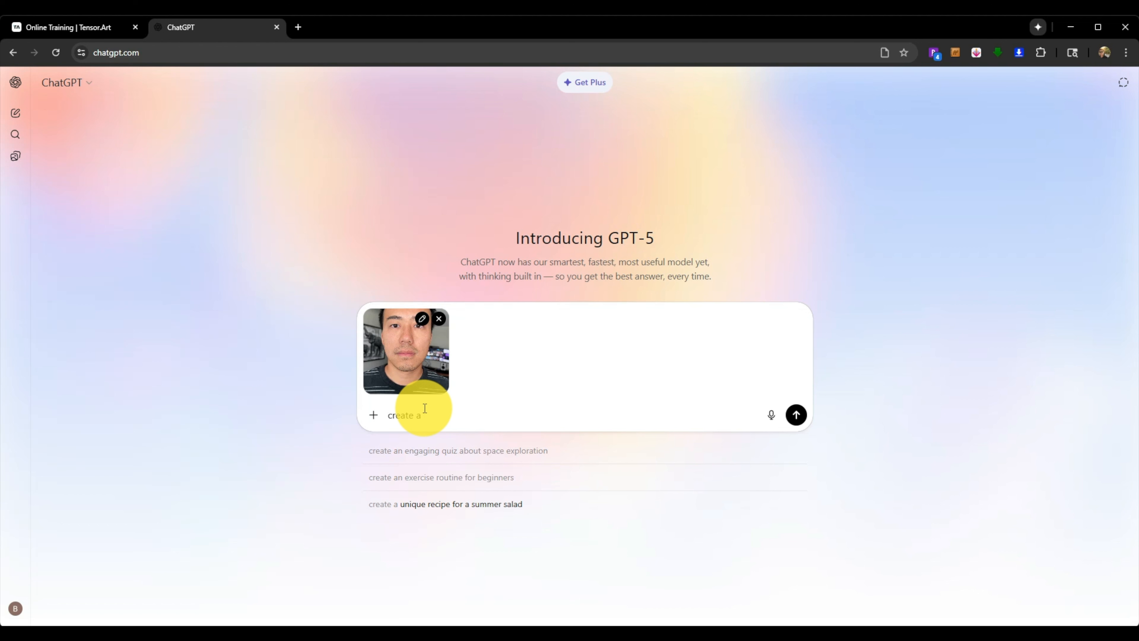
{"action": "type", "text": " promp"}
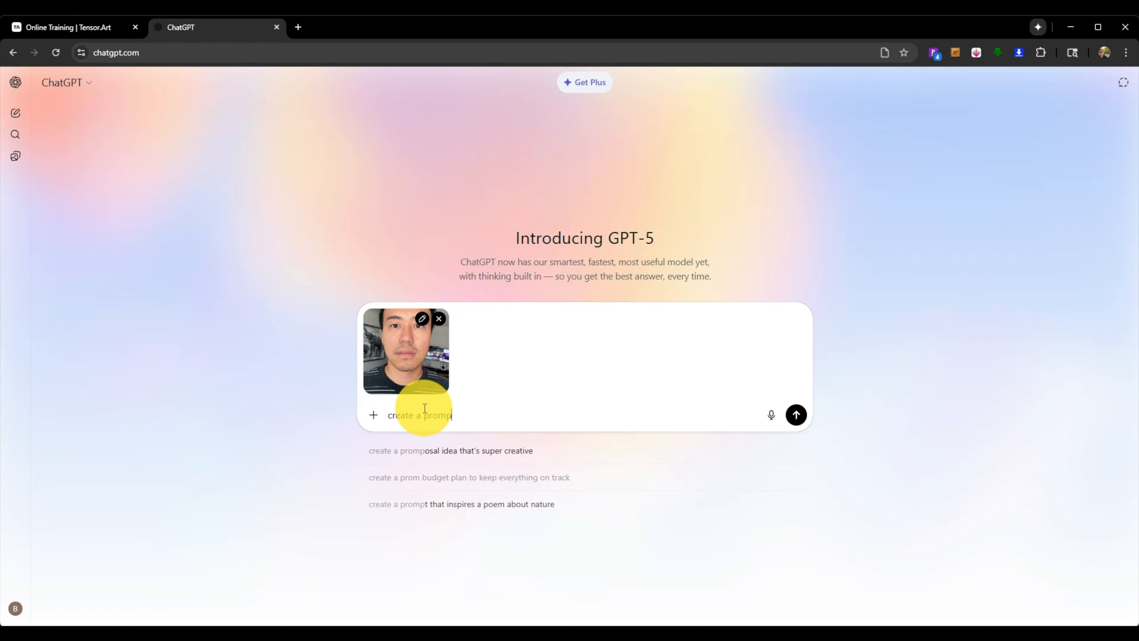
{"action": "type", "text": "t for the male subj"}
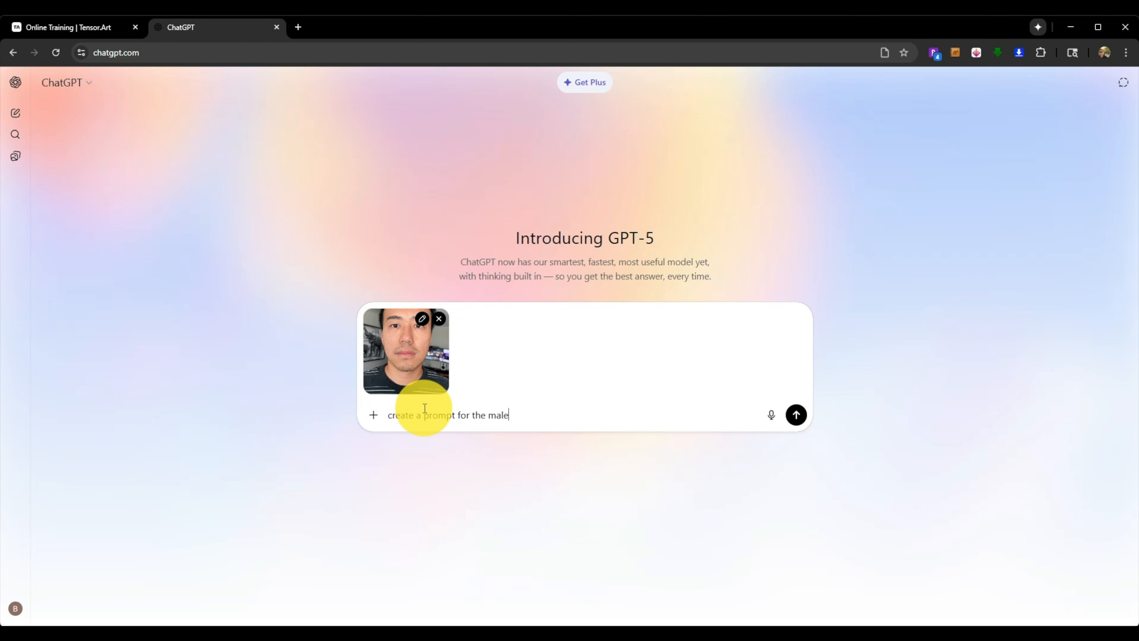
{"action": "type", "text": "ect in the image"}
{"action": "key", "text": "Return"}
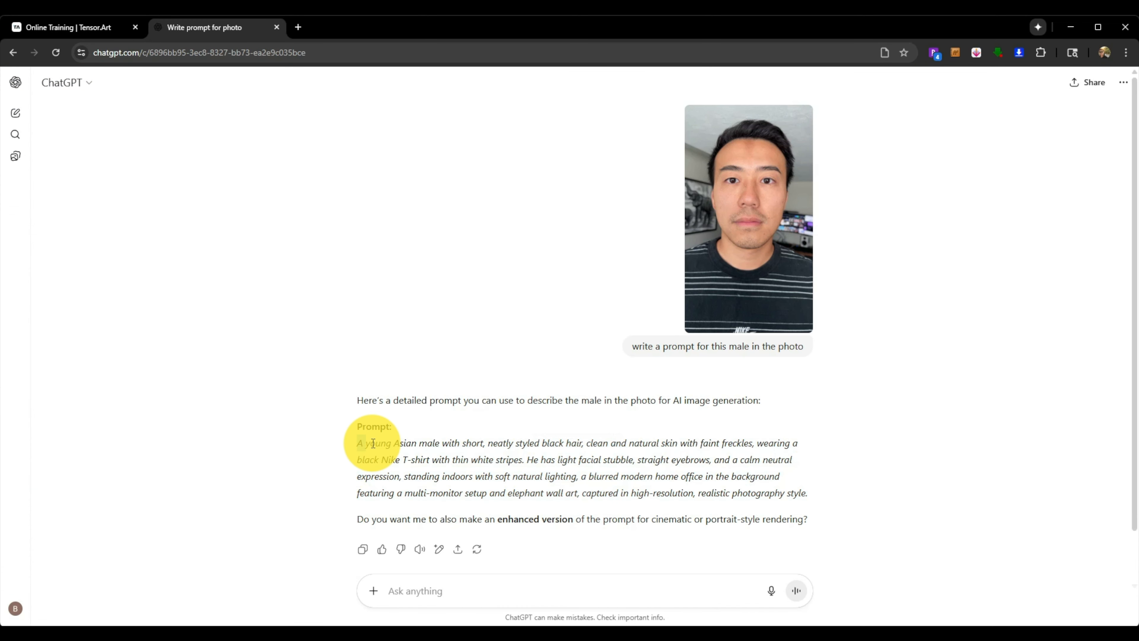
Copy the generated description prompt from ChatGPT into the Model Effect Preview Prompt of the Tensor.Art training and review the text
{"action": "left_click_drag", "start_coordinate": [373, 444], "coordinate": [820, 489]}
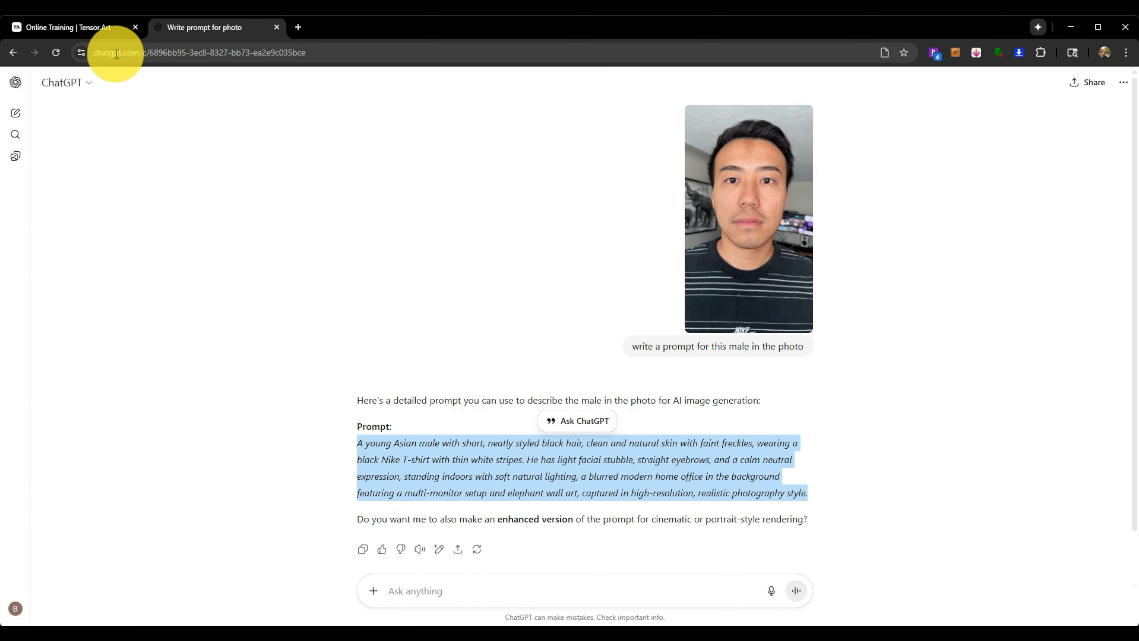
{"action": "left_click", "coordinate": [97, 30]}
{"action": "left_click", "coordinate": [850, 497]}
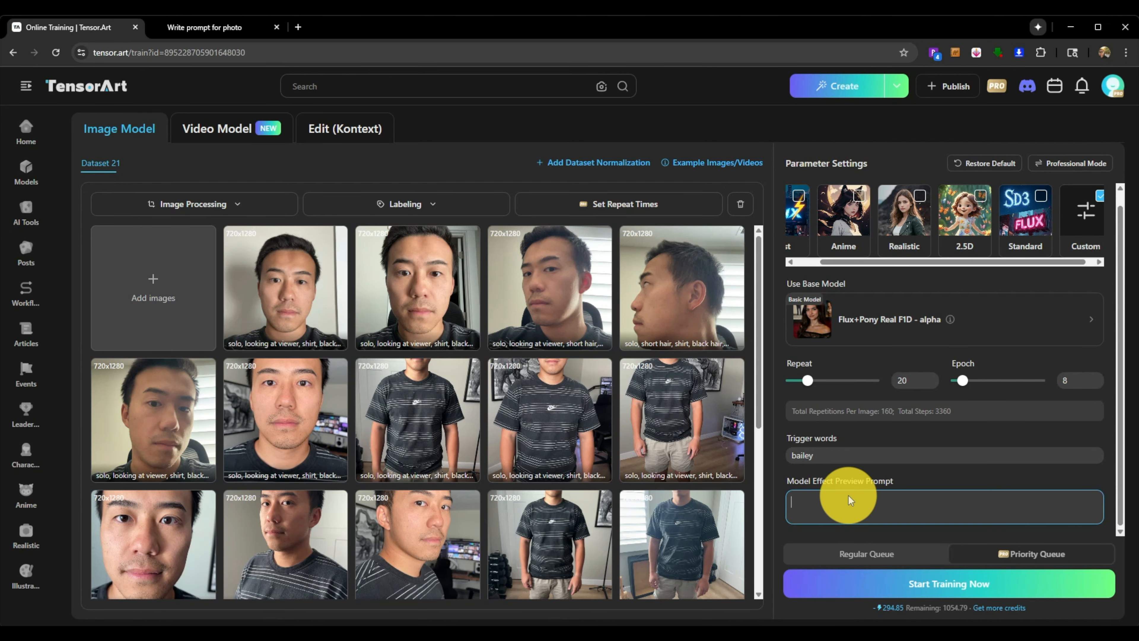
{"action": "key", "text": "ctrl+v"}
{"action": "scroll", "coordinate": [892, 476], "scroll_direction": "down", "scroll_amount": 2}
{"action": "scroll", "coordinate": [893, 462], "scroll_direction": "up", "scroll_amount": 1}
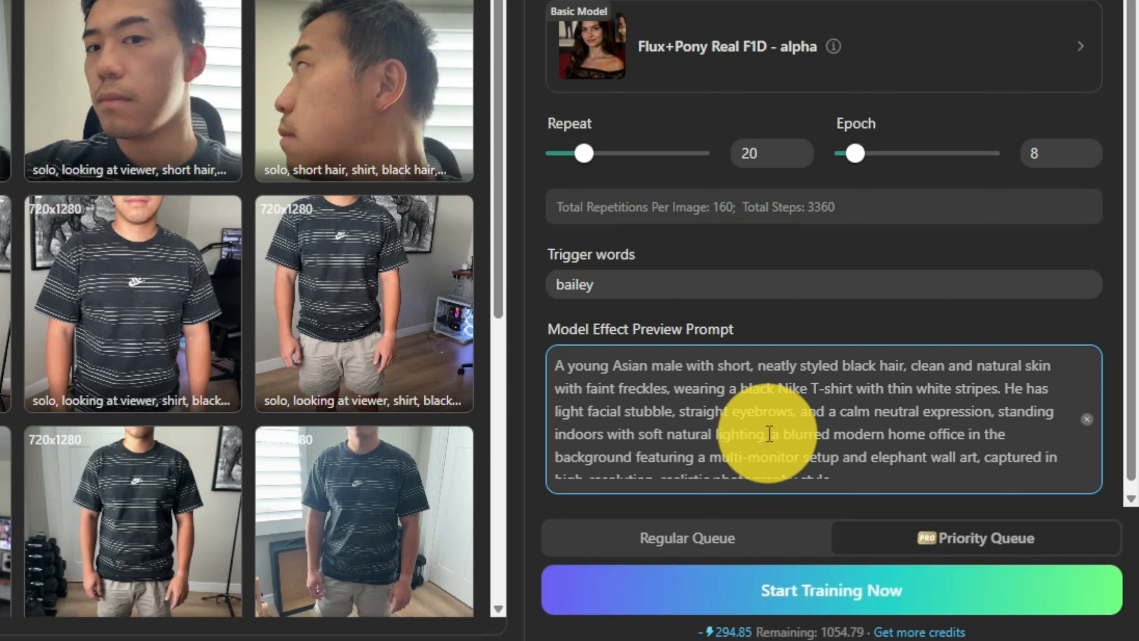
{"action": "scroll", "coordinate": [780, 444], "scroll_direction": "down", "scroll_amount": 1}
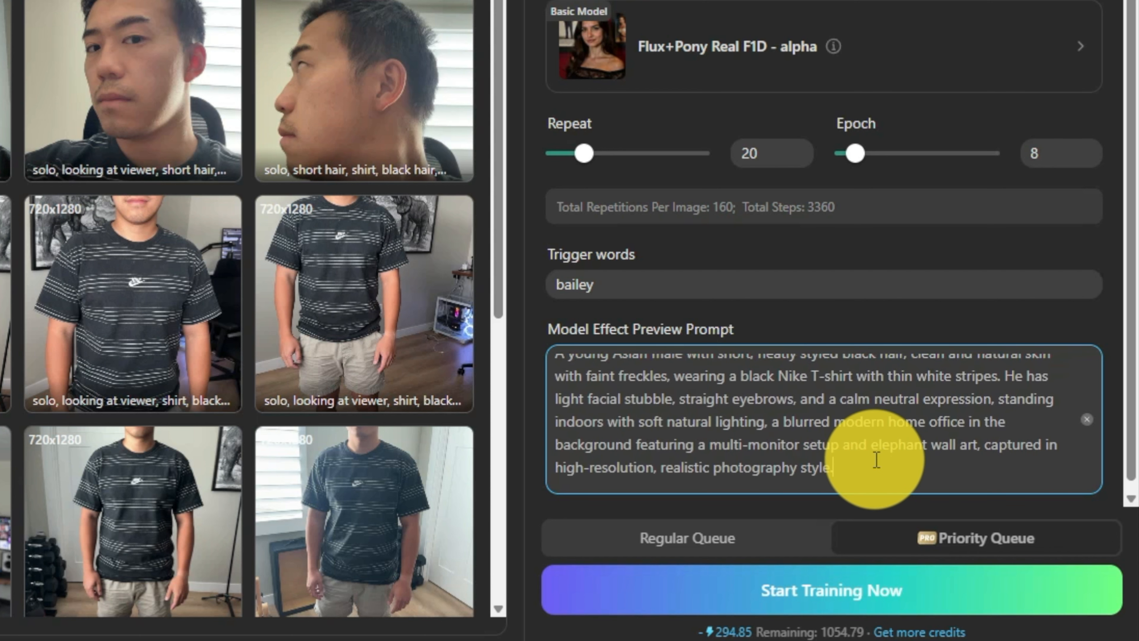
{"action": "scroll", "coordinate": [877, 460], "scroll_direction": "up", "scroll_amount": 3}
{"action": "scroll", "coordinate": [863, 448], "scroll_direction": "down", "scroll_amount": 3}
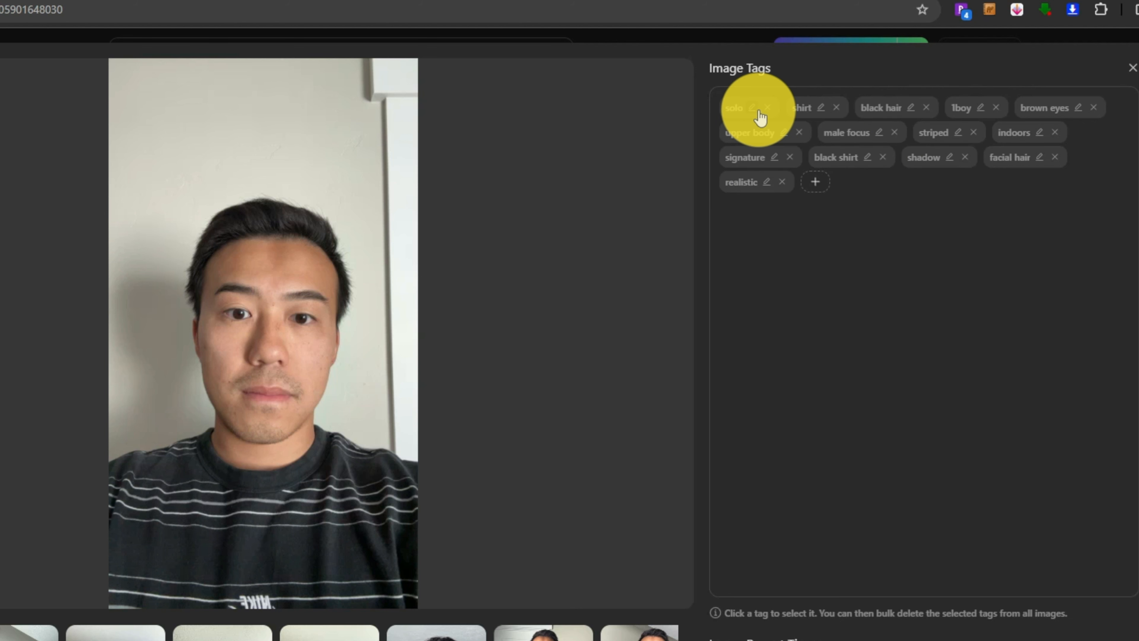
Remove the "shirt" tag from the portrait's image tags
{"action": "left_click", "coordinate": [835, 107]}
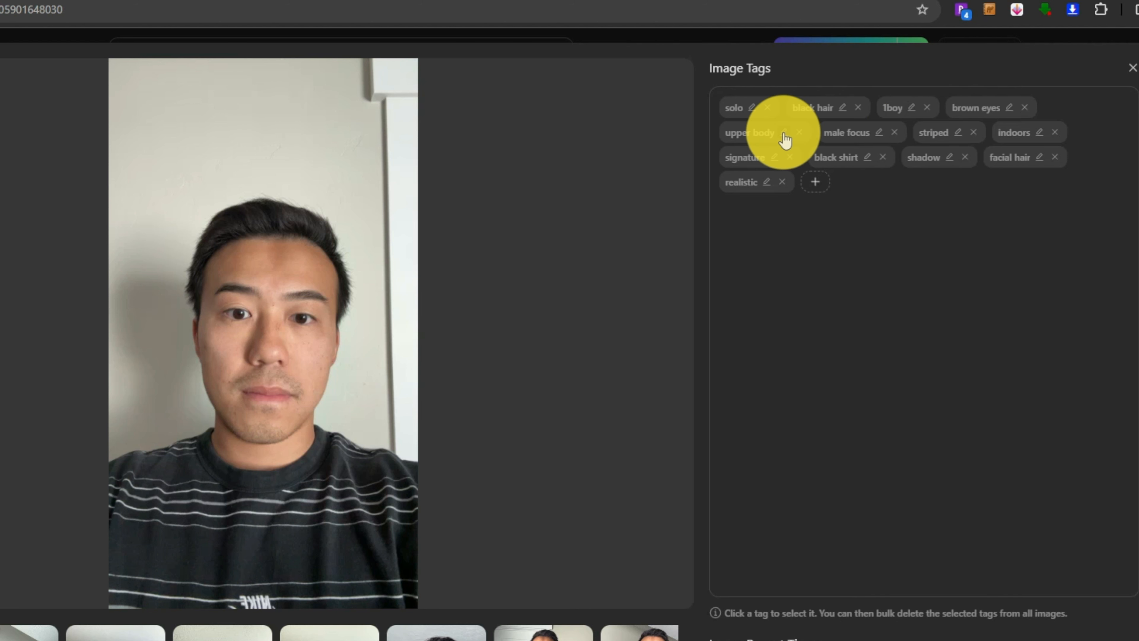
Remove the "striped", "indoors", "black shirt", "shadow", "facial hair" and "signature" tags from the portrait
{"action": "left_click", "coordinate": [974, 132]}
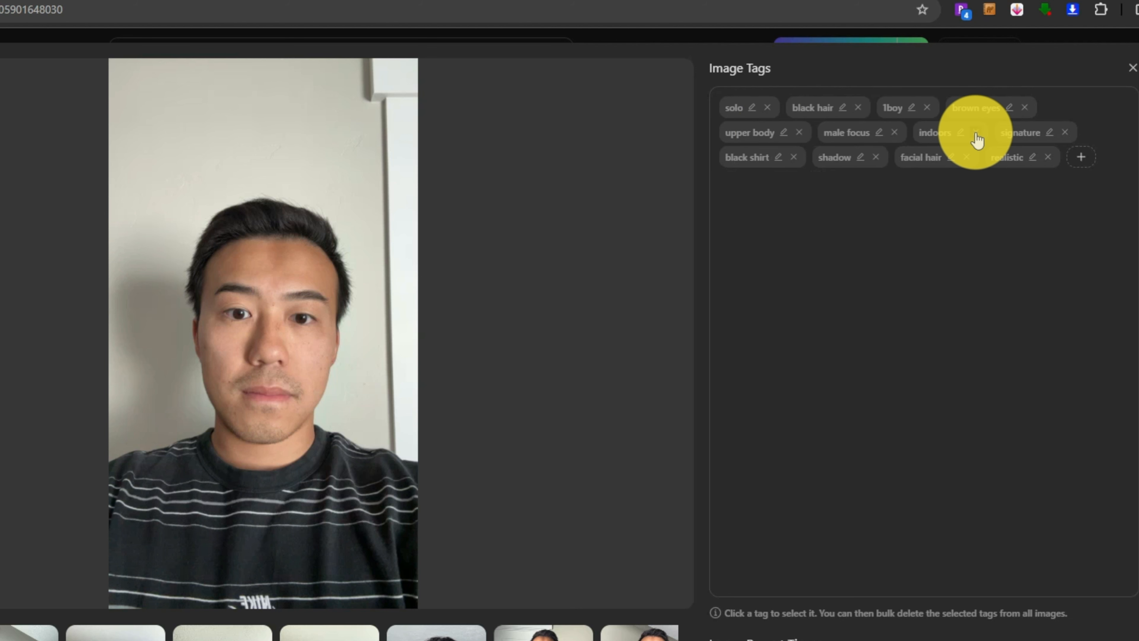
{"action": "left_click", "coordinate": [976, 134]}
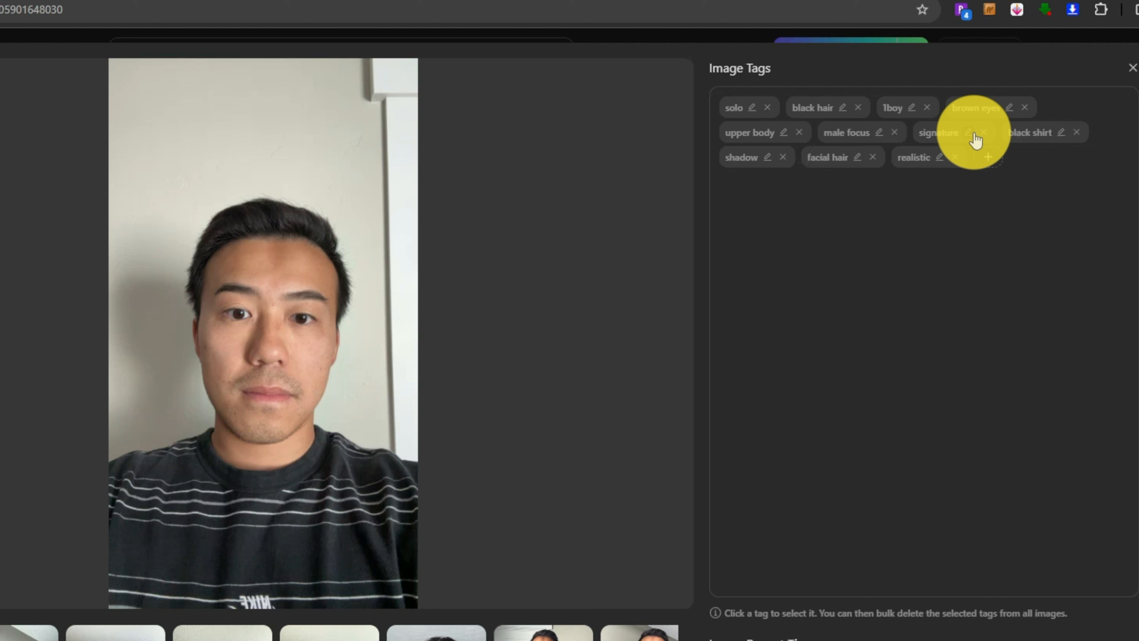
{"action": "left_click", "coordinate": [1077, 132]}
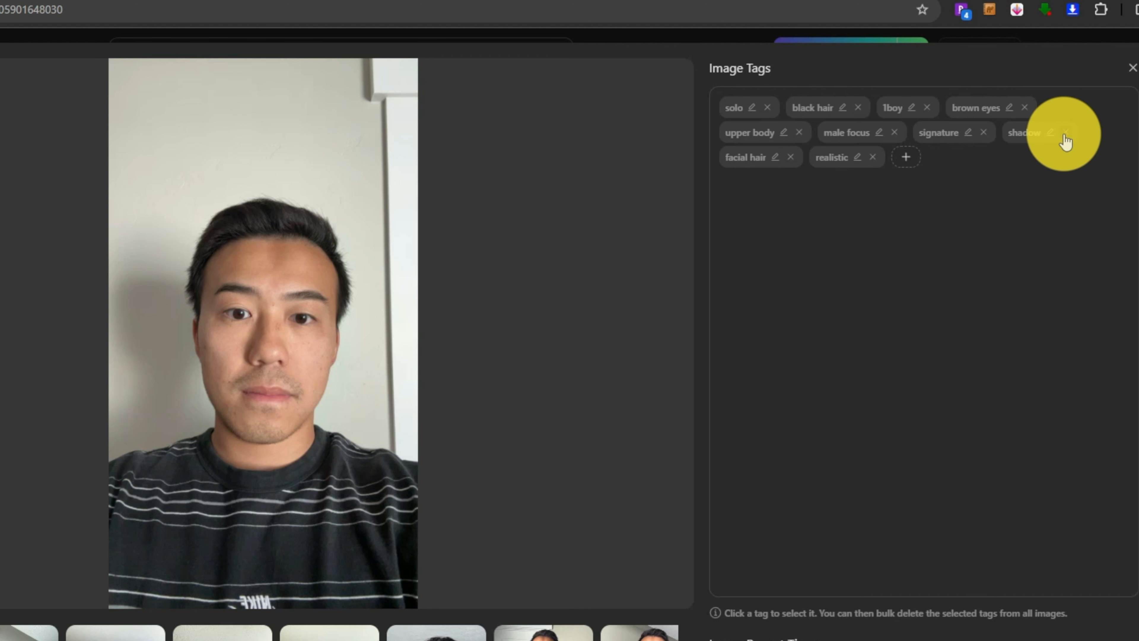
{"action": "left_click", "coordinate": [1066, 133]}
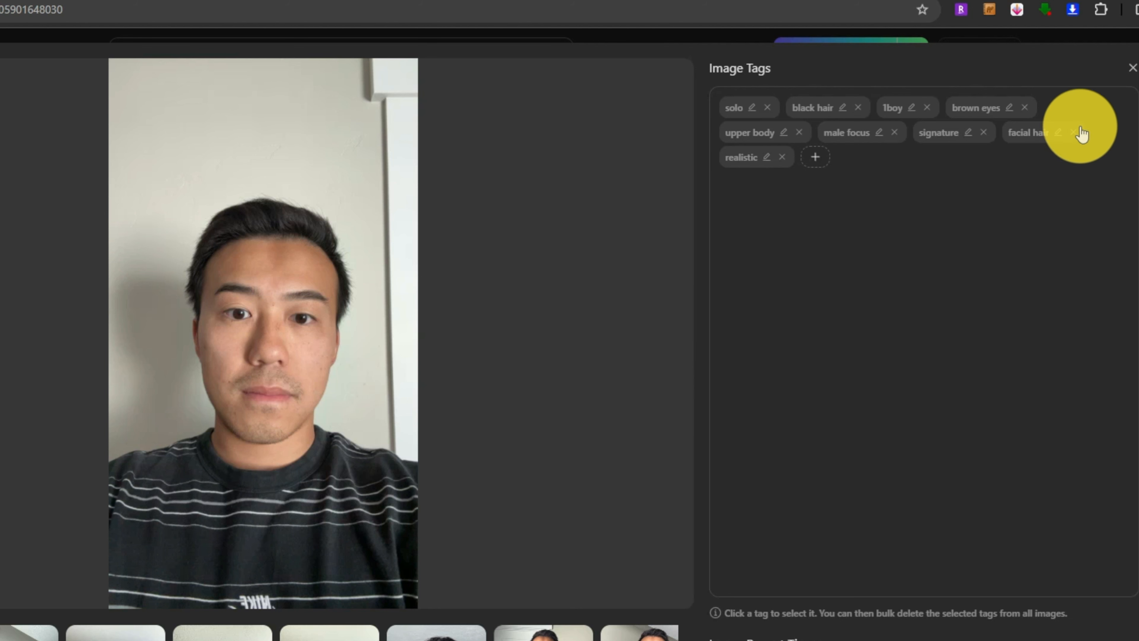
{"action": "left_click", "coordinate": [1077, 133]}
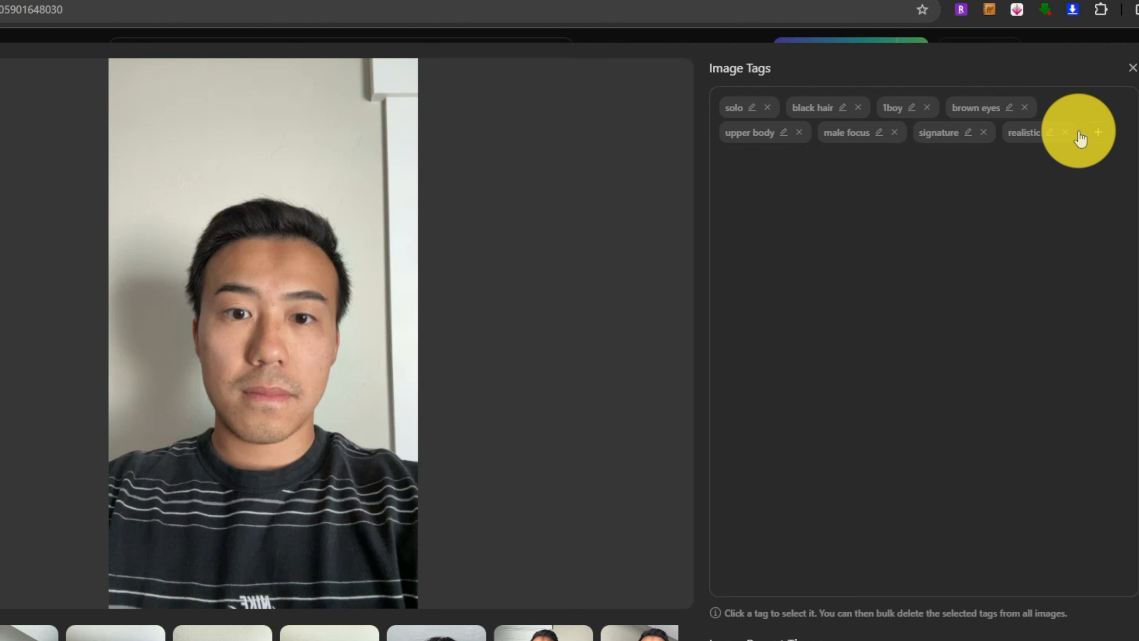
{"action": "left_click", "coordinate": [983, 133]}
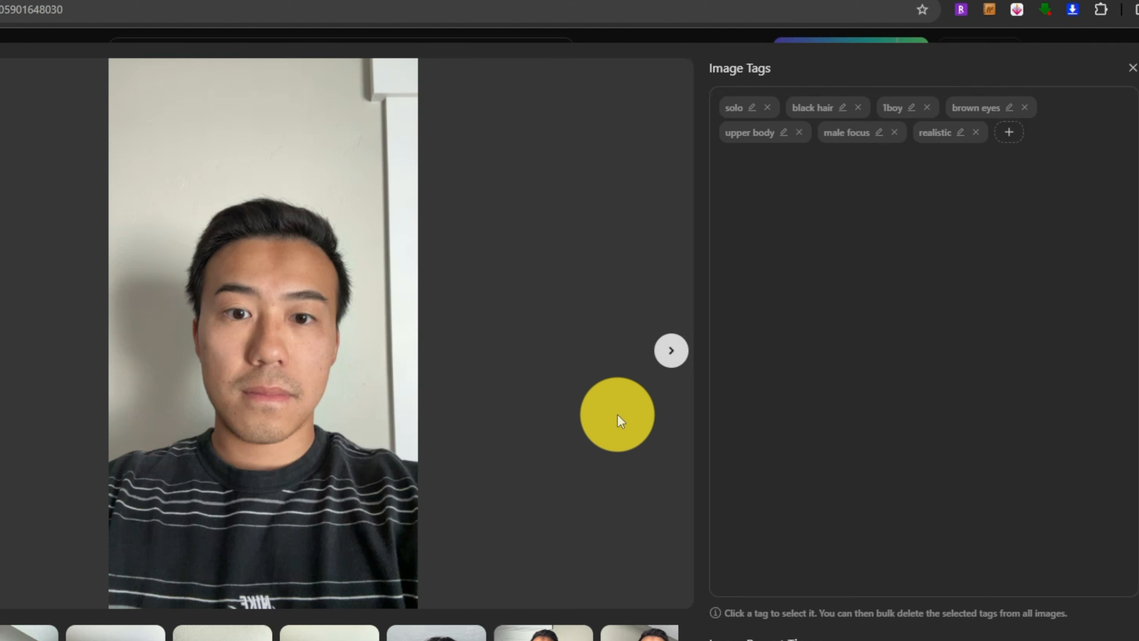
Browse through the remaining dataset images and examine the tags assigned to each one
{"action": "left_click", "coordinate": [671, 350]}
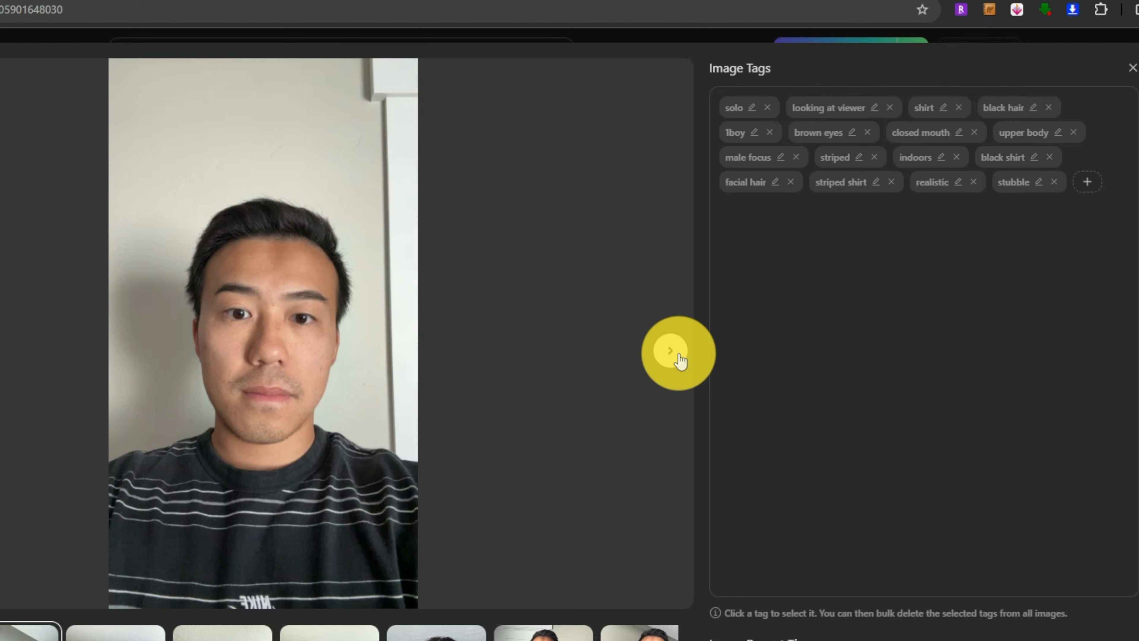
{"action": "left_click", "coordinate": [678, 358]}
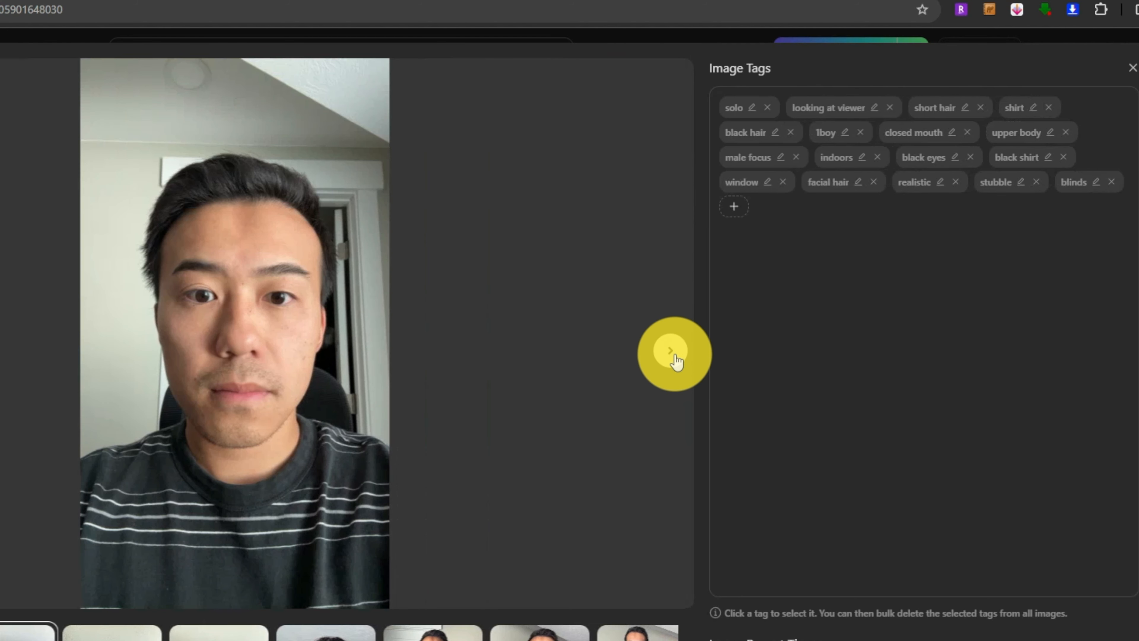
{"action": "left_click", "coordinate": [676, 360]}
{"action": "left_click", "coordinate": [677, 360]}
{"action": "left_click", "coordinate": [676, 361]}
{"action": "left_click", "coordinate": [676, 361]}
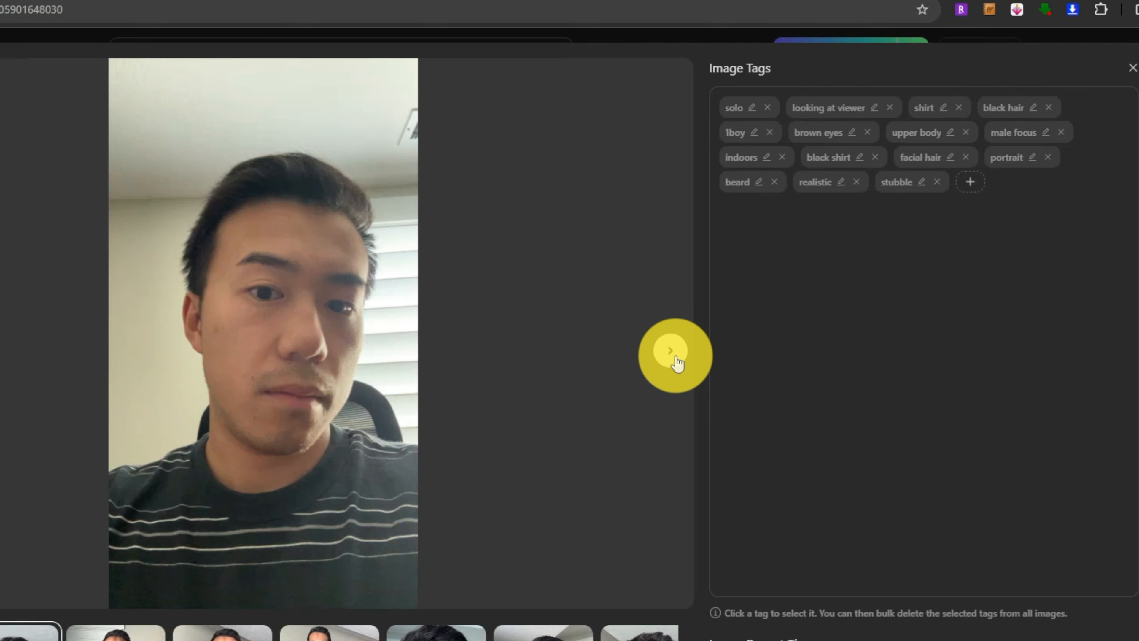
{"action": "left_click", "coordinate": [676, 357]}
{"action": "left_click", "coordinate": [685, 640]}
{"action": "left_click", "coordinate": [685, 640]}
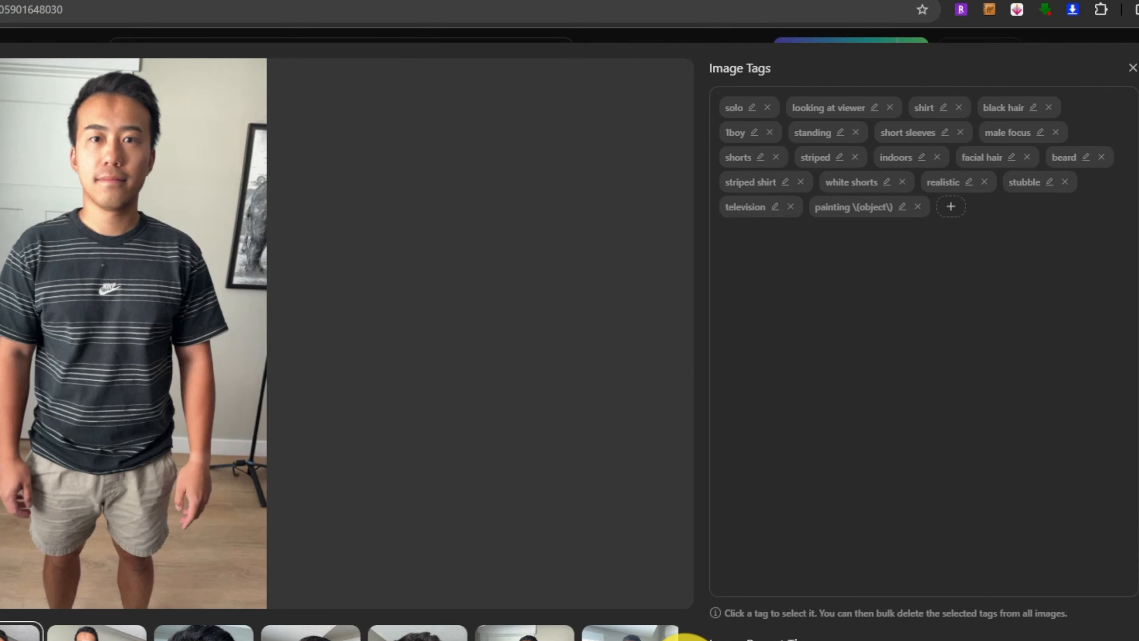
{"action": "left_click", "coordinate": [685, 640]}
{"action": "left_click", "coordinate": [684, 640]}
{"action": "left_click", "coordinate": [685, 640]}
{"action": "left_click", "coordinate": [685, 640]}
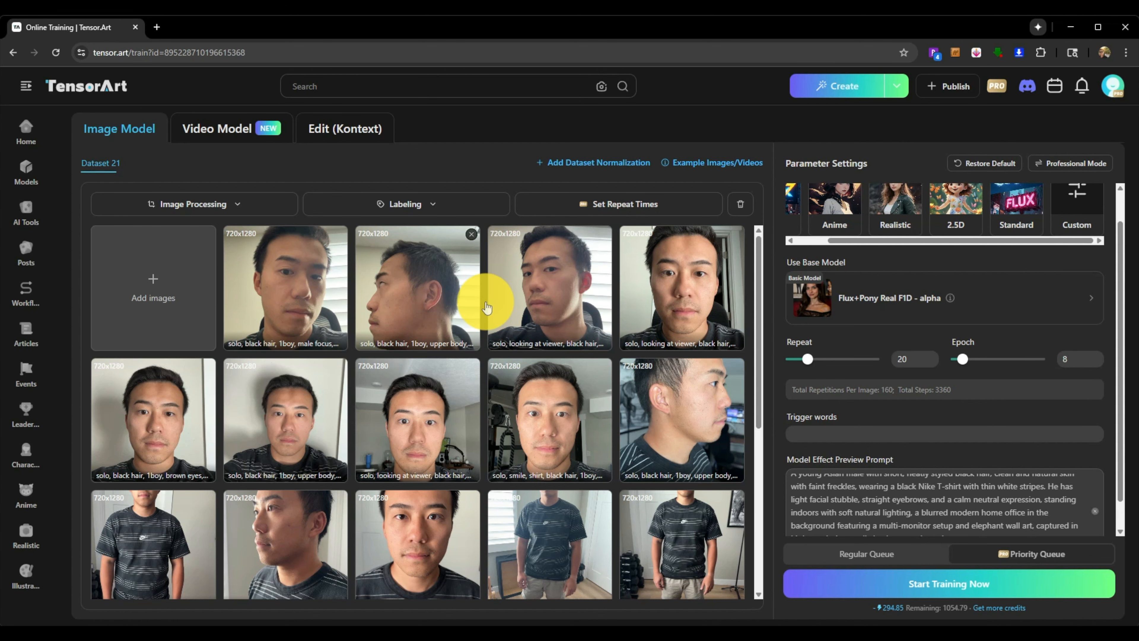
Check the trimmed tags of the dataset's first and fourth portraits and close the image tag editor
{"action": "left_click", "coordinate": [275, 289]}
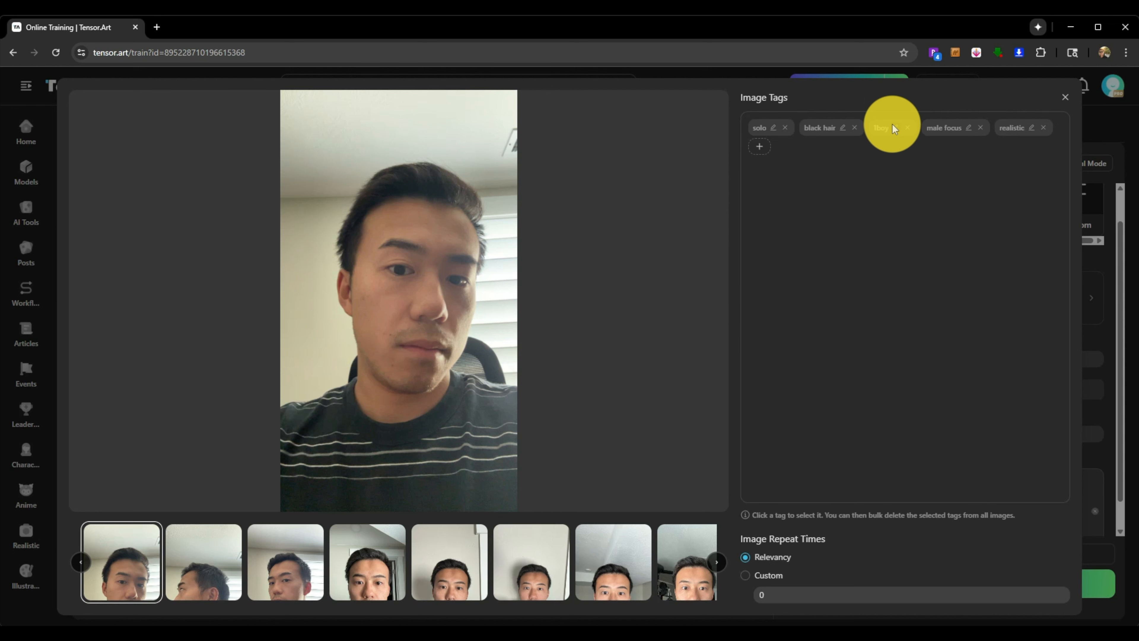
{"action": "left_click", "coordinate": [384, 569]}
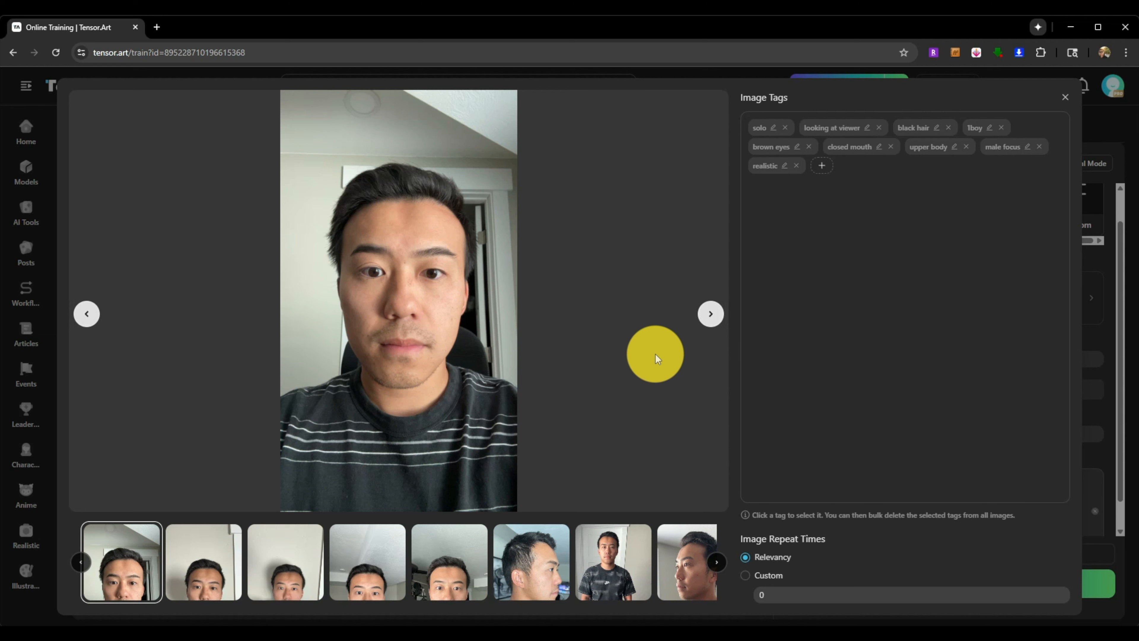
{"action": "left_click", "coordinate": [1065, 97]}
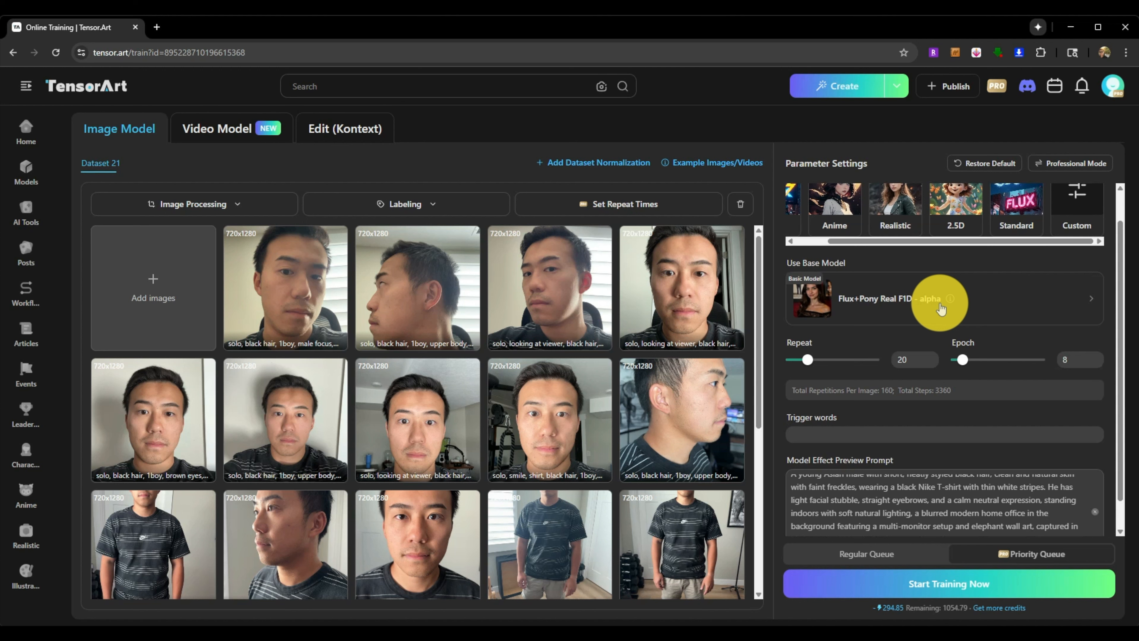
Review the training's base model, Repeat and Epoch settings, and the full Model Effect Preview Prompt text
{"action": "scroll", "coordinate": [942, 296], "scroll_direction": "up", "scroll_amount": 1}
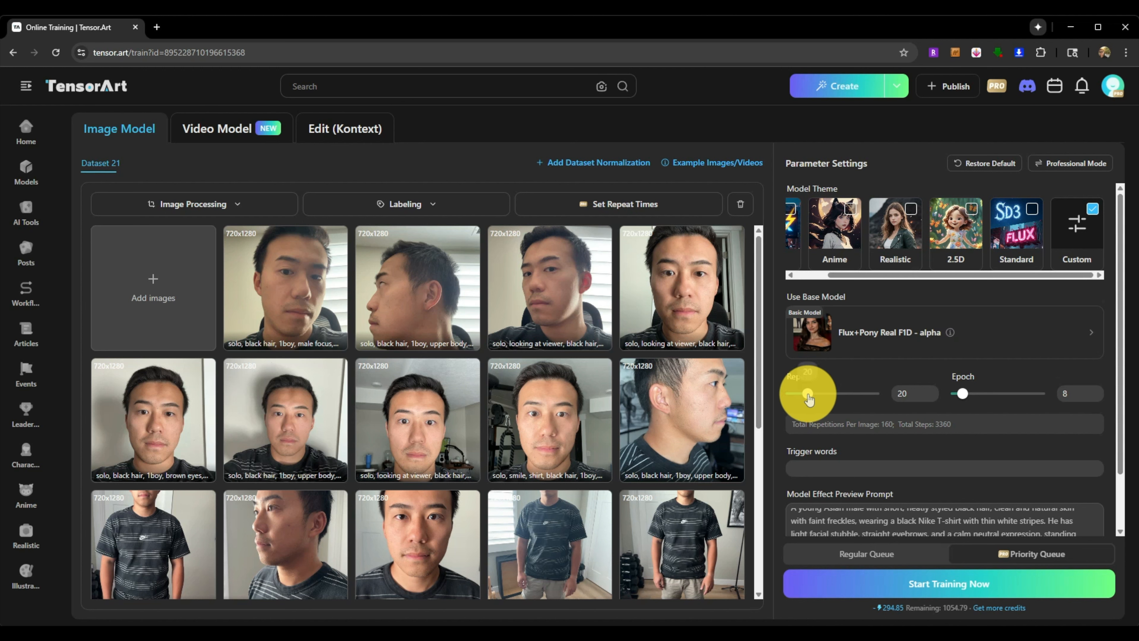
{"action": "left_click", "coordinate": [905, 394]}
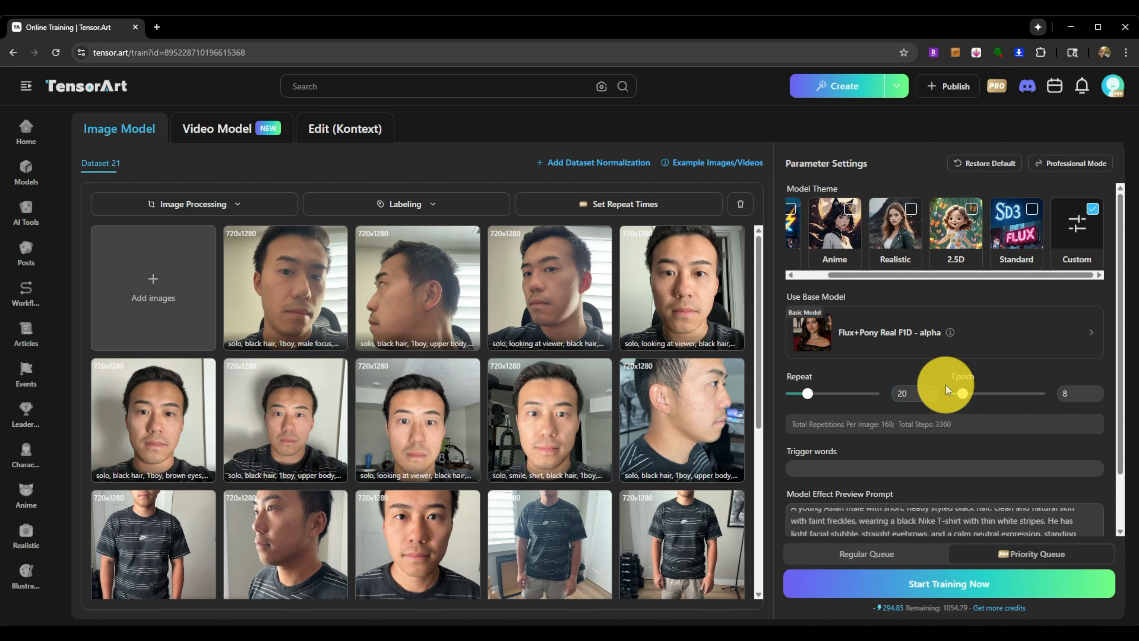
{"action": "left_click", "coordinate": [1061, 393]}
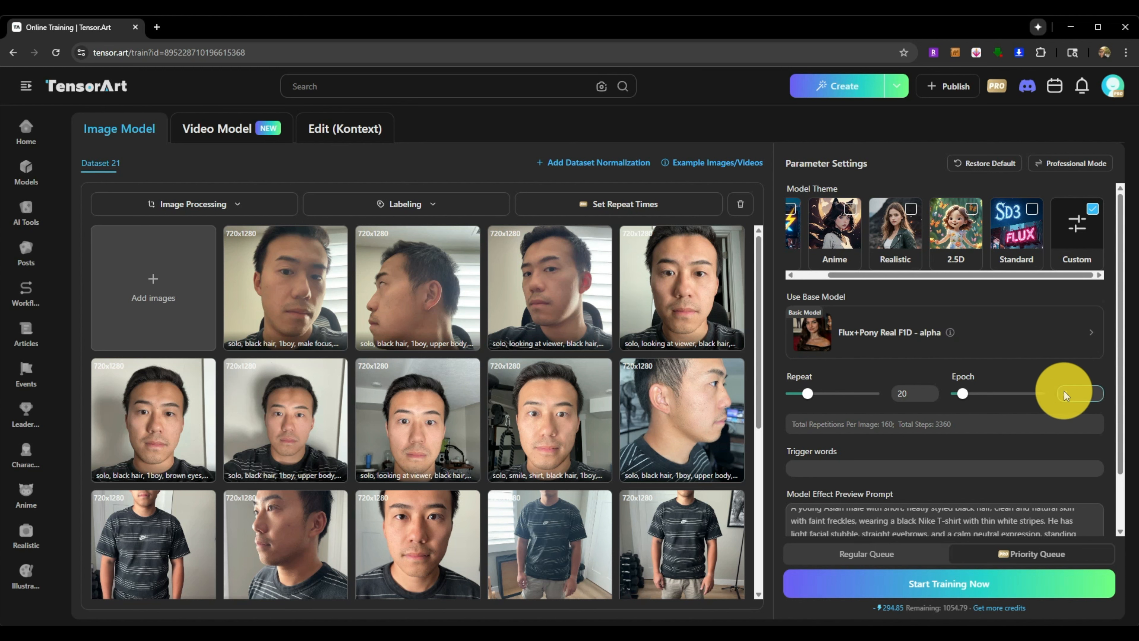
{"action": "scroll", "coordinate": [1032, 395], "scroll_direction": "down", "scroll_amount": 2}
{"action": "left_click", "coordinate": [841, 480]}
{"action": "scroll", "coordinate": [842, 480], "scroll_direction": "up", "scroll_amount": 1}
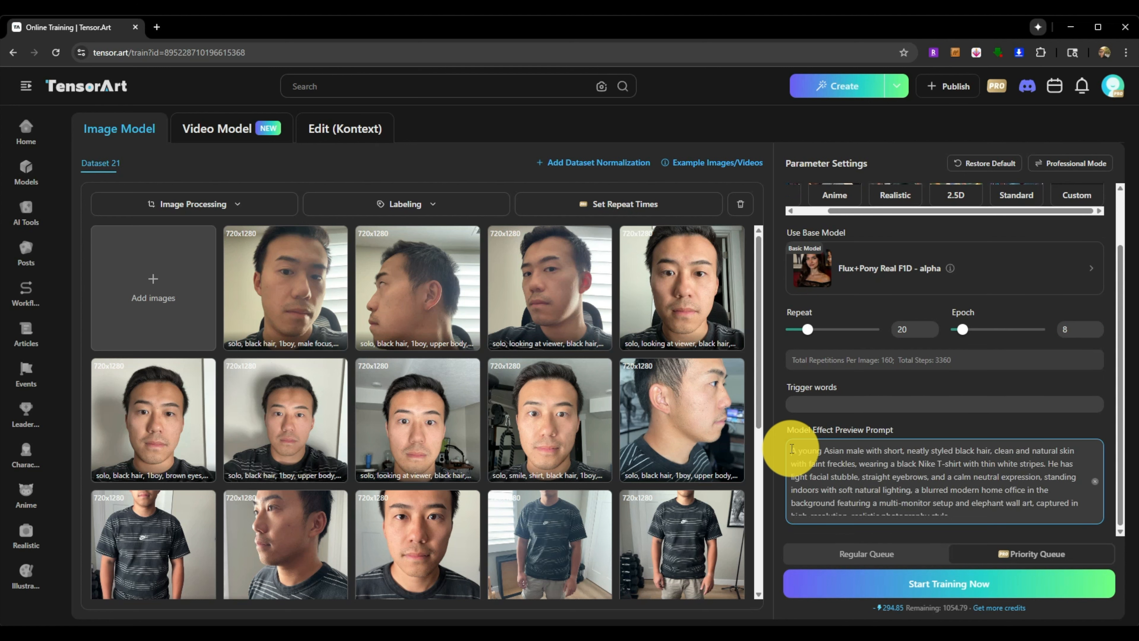
{"action": "left_click_drag", "start_coordinate": [792, 449], "coordinate": [1040, 503]}
{"action": "left_click", "coordinate": [1012, 507]}
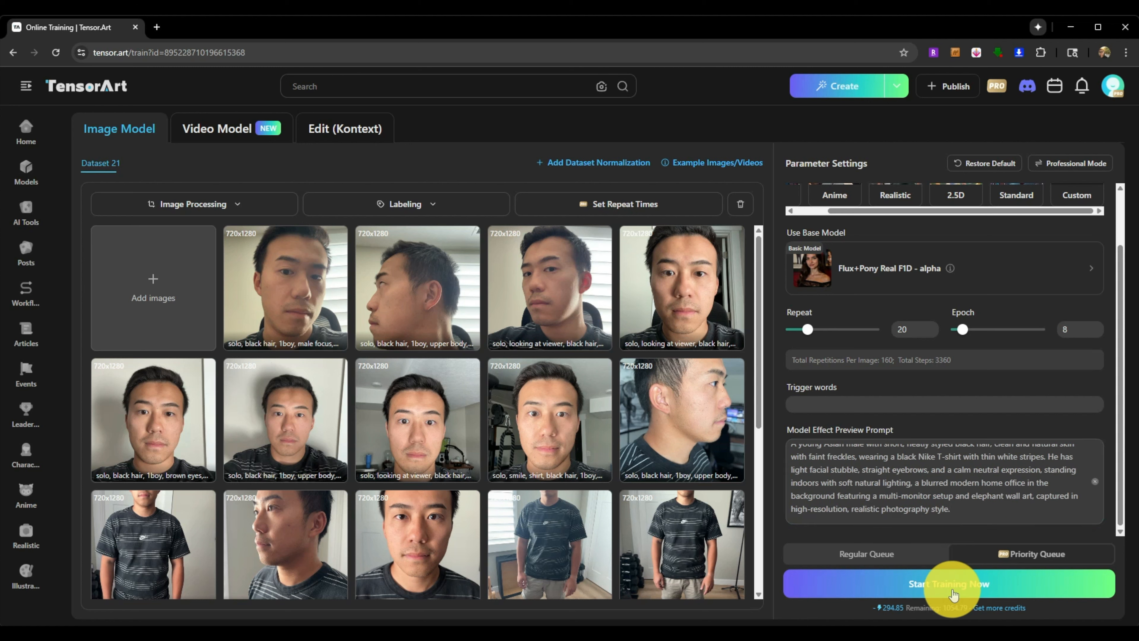
Check the credit cost and start the LoRA training
{"action": "left_click_drag", "start_coordinate": [867, 615], "coordinate": [942, 611]}
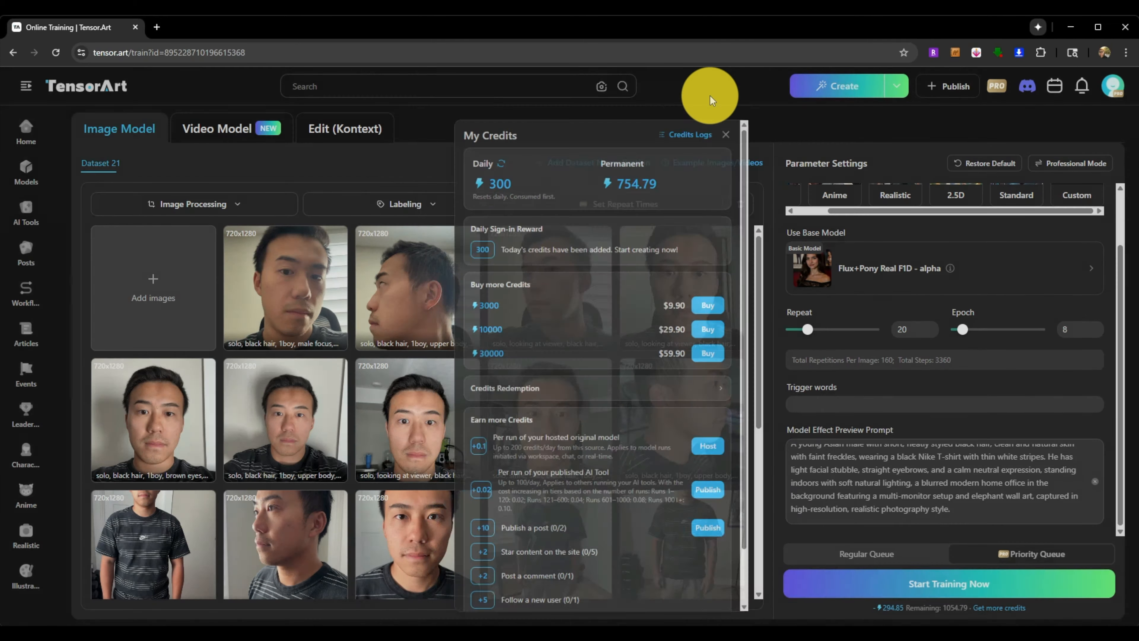
{"action": "left_click", "coordinate": [1000, 584]}
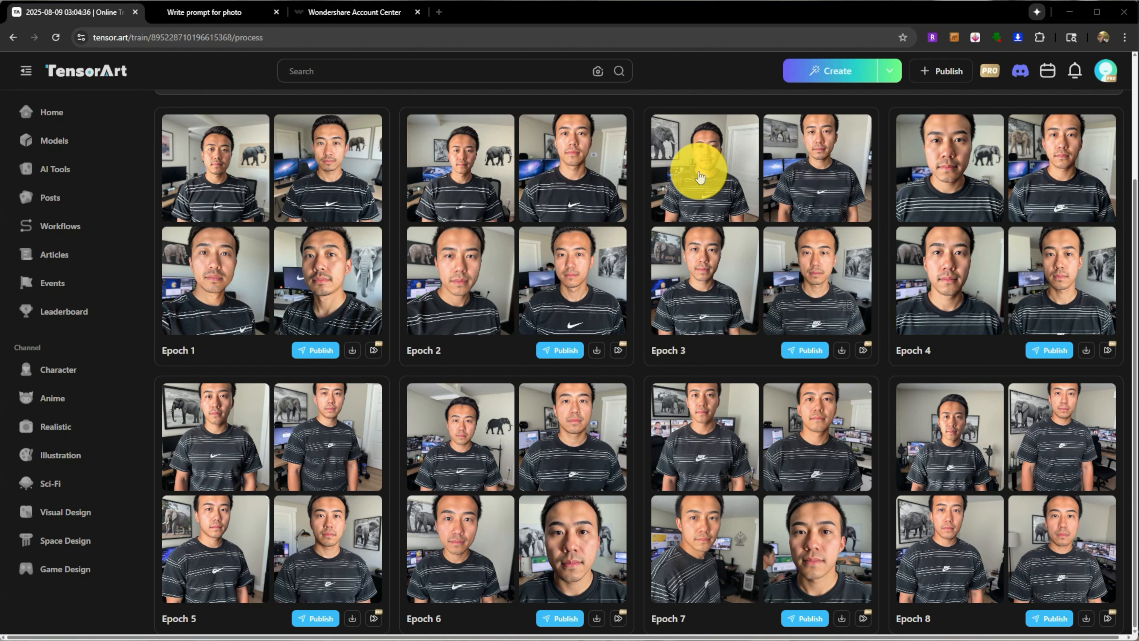
Compare the preview images of all trained epochs, enlarging samples from Epoch 1 and Epoch 8 to judge likeness and shirt detail
{"action": "scroll", "coordinate": [643, 270], "scroll_direction": "up", "scroll_amount": 1}
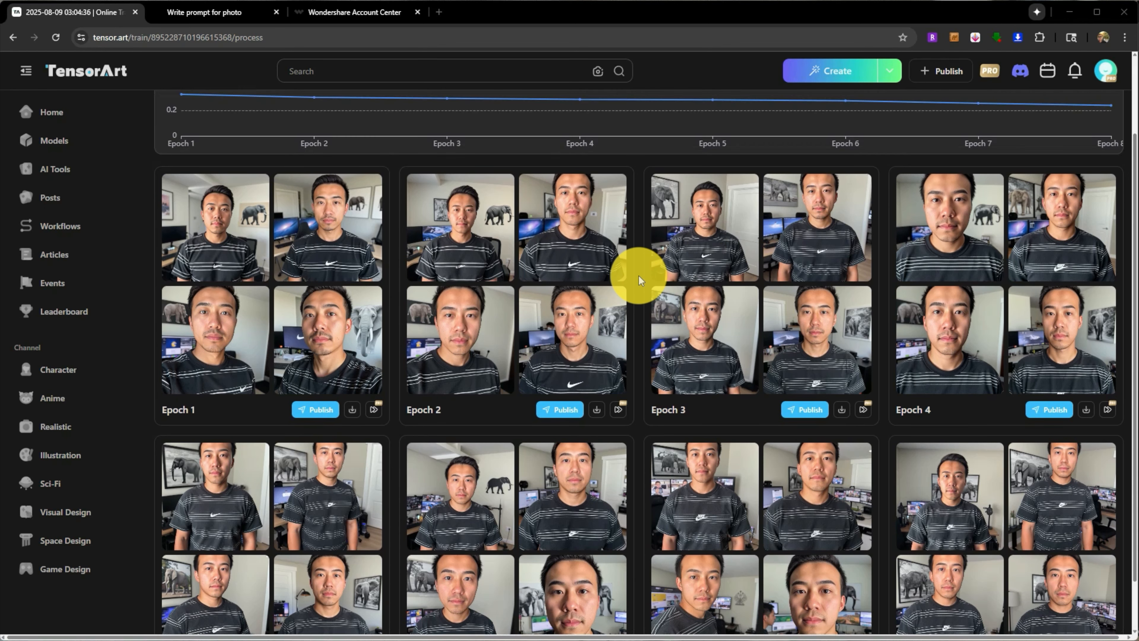
{"action": "scroll", "coordinate": [589, 290], "scroll_direction": "down", "scroll_amount": 1}
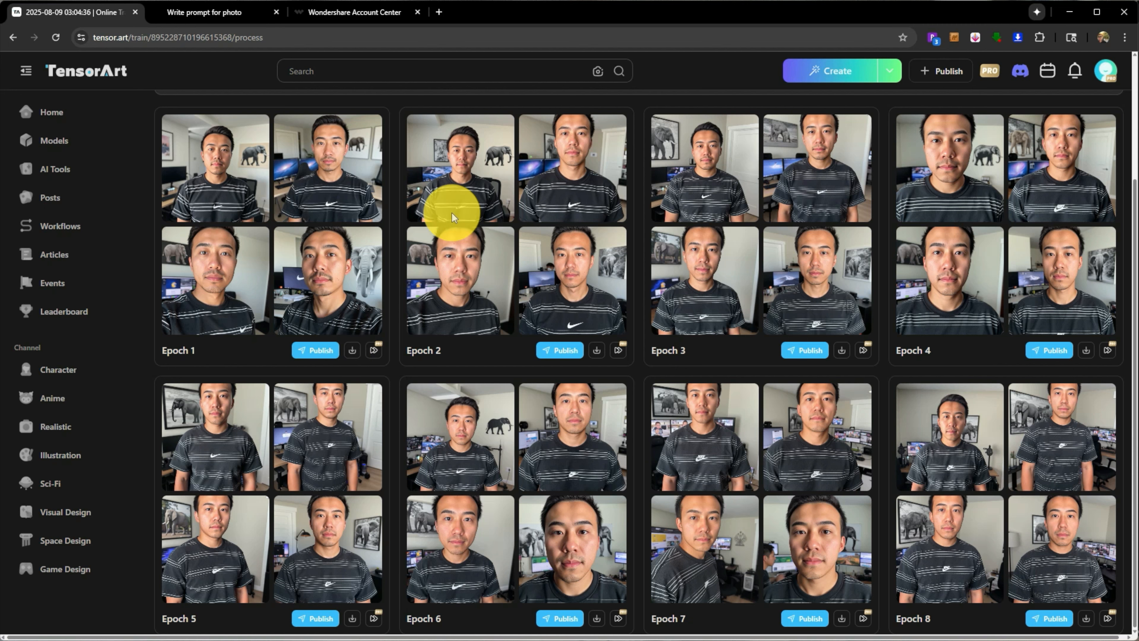
{"action": "left_click", "coordinate": [331, 289]}
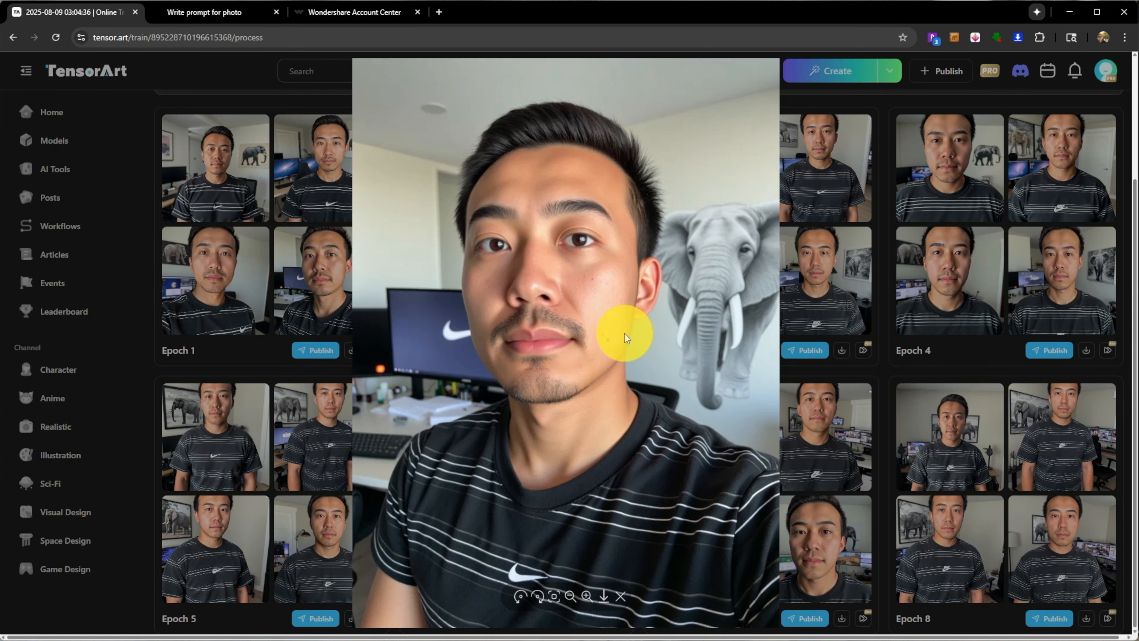
{"action": "key", "text": "Escape"}
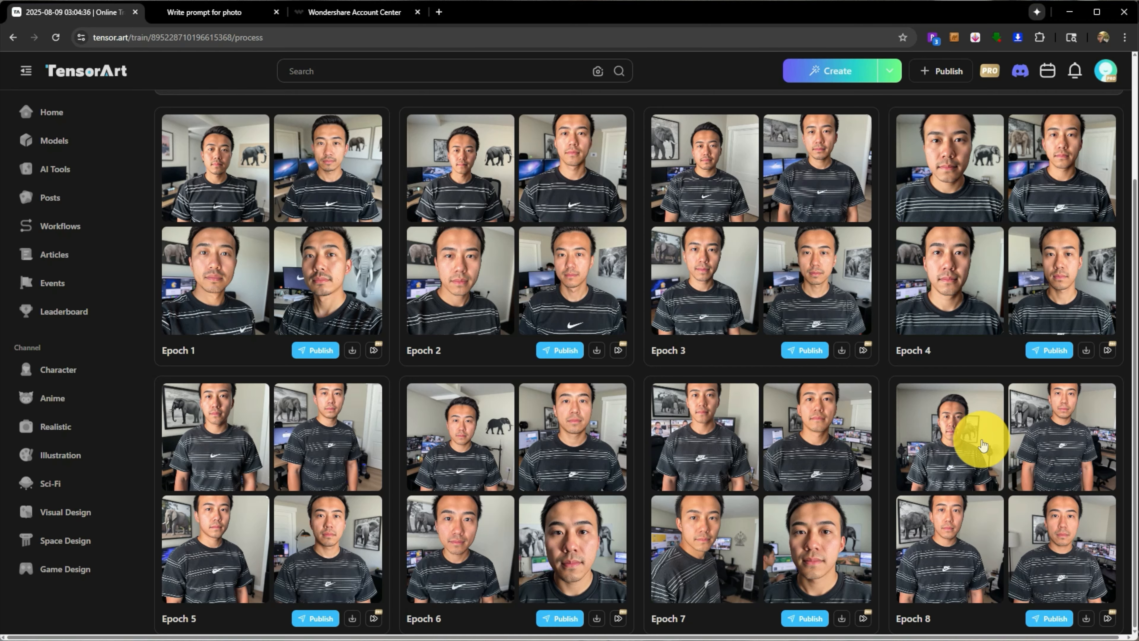
{"action": "left_click", "coordinate": [995, 449]}
{"action": "left_click", "coordinate": [1041, 451]}
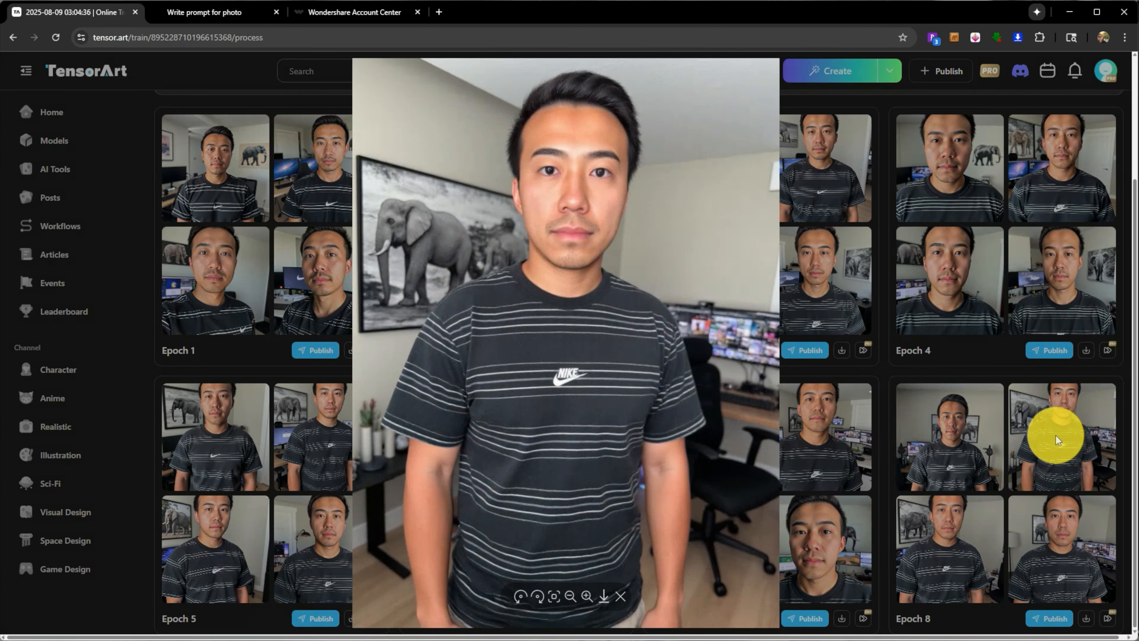
{"action": "left_click", "coordinate": [1055, 435]}
{"action": "left_click", "coordinate": [969, 531]}
{"action": "left_click", "coordinate": [966, 526]}
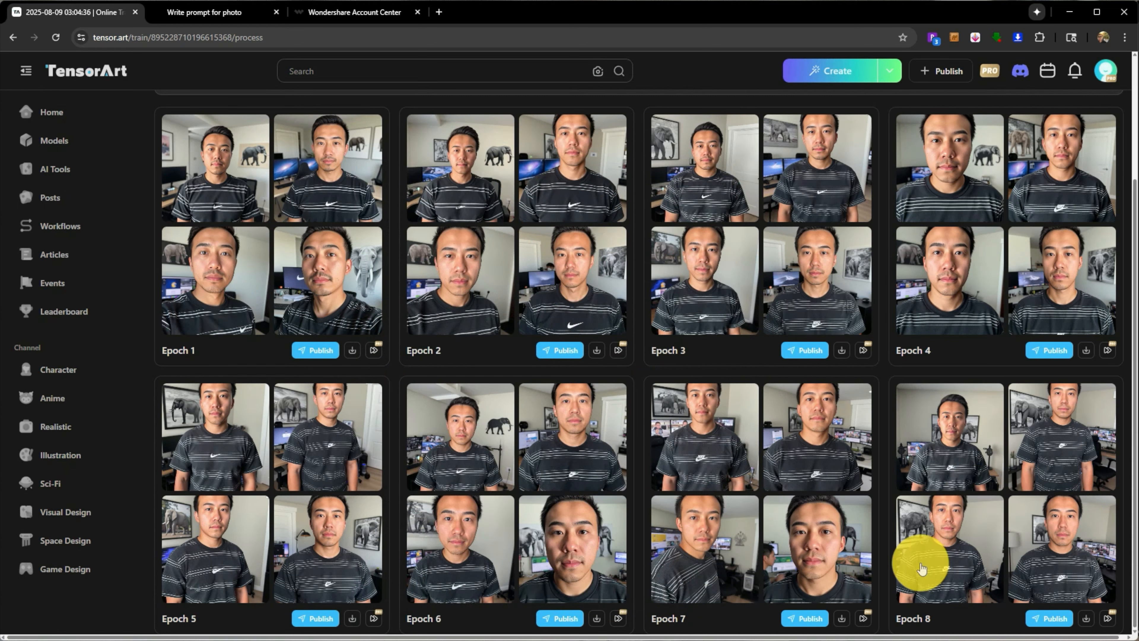
Download the Epoch 8 LoRA and check the lora.TA_trained.safetensors file in New folder (5) in File Explorer
{"action": "left_click", "coordinate": [1086, 620]}
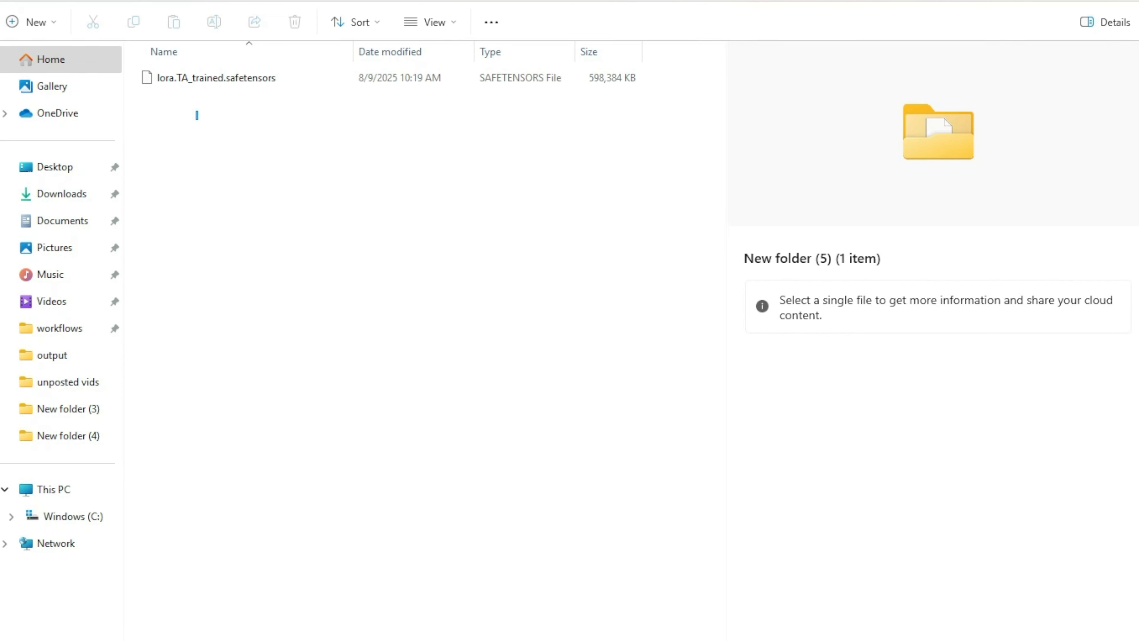
{"action": "left_click_drag", "start_coordinate": [197, 119], "coordinate": [246, 96]}
{"action": "left_click", "coordinate": [243, 83]}
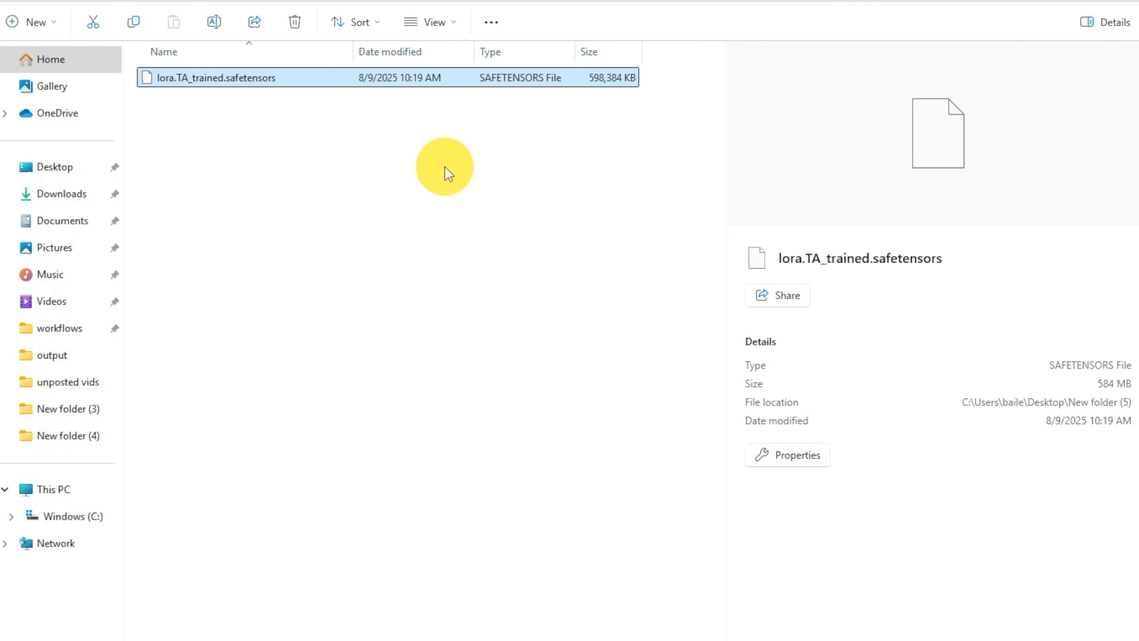
{"action": "left_click", "coordinate": [445, 171]}
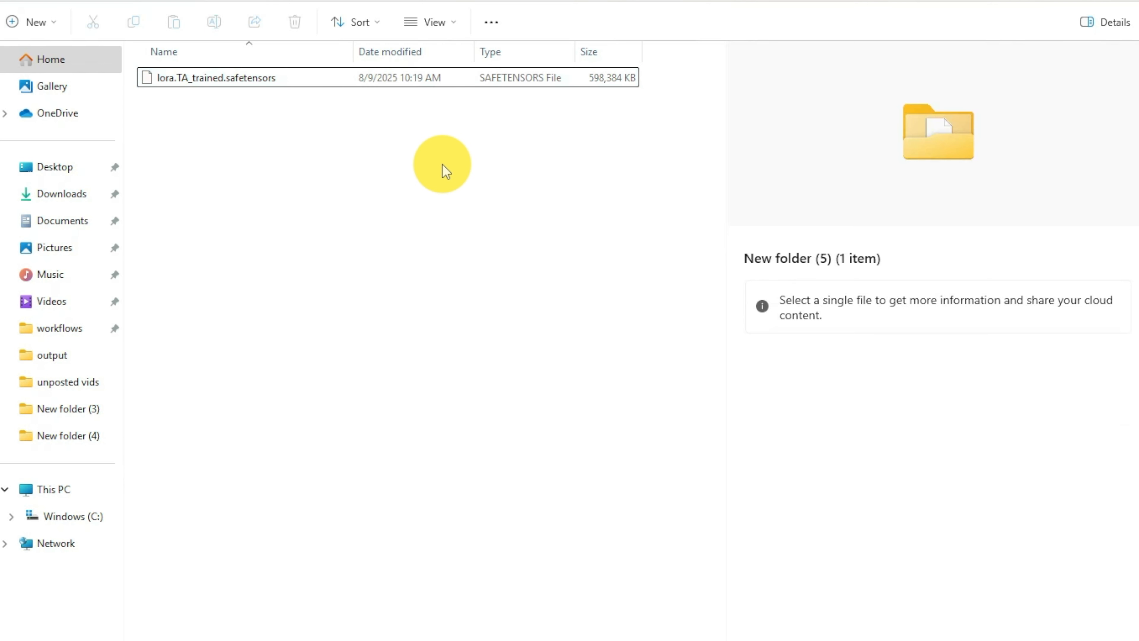